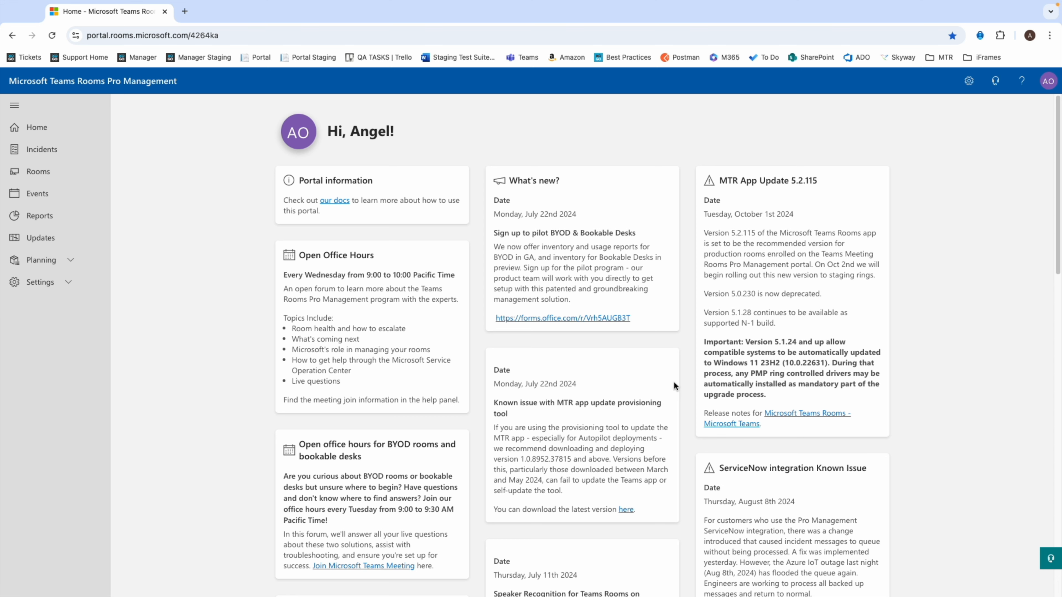
Step: Examine the first unhealthy room's Hardware and peripherals and Display tickets, and recheck that room's overall status
left_click(41, 176)
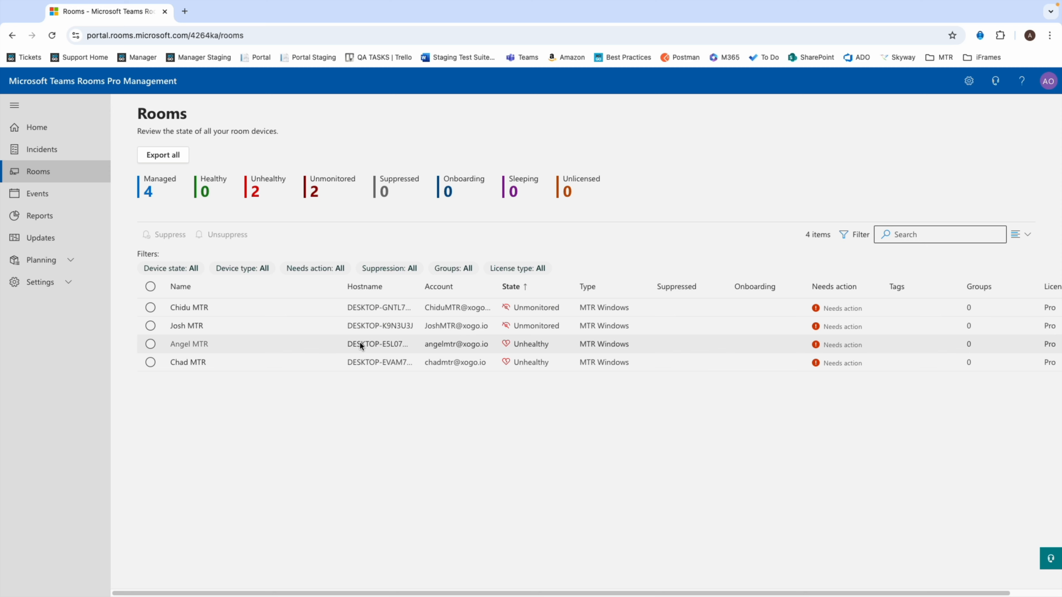
left_click(373, 344)
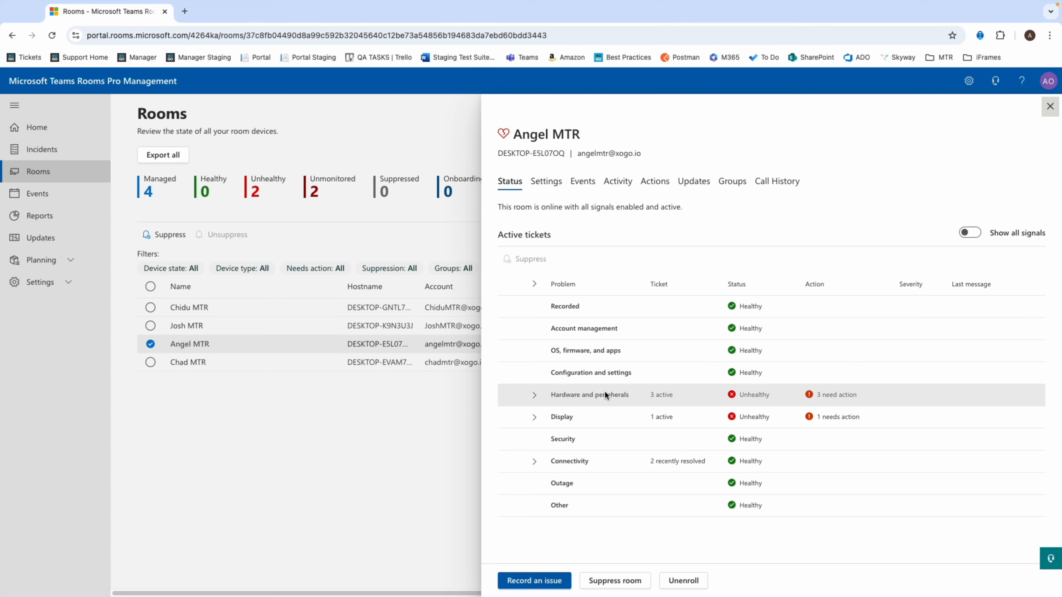
left_click(534, 395)
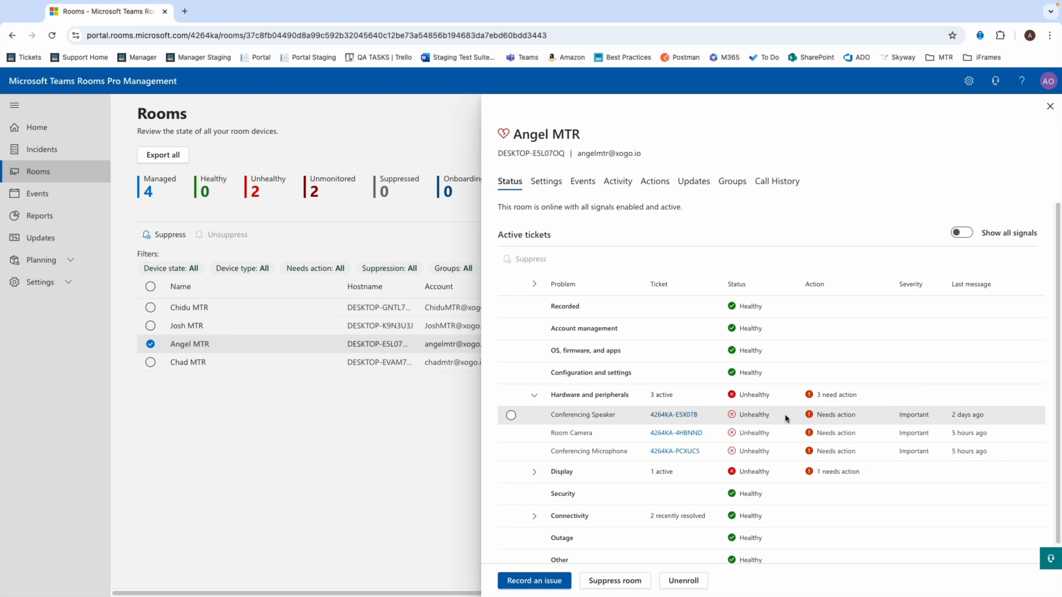
left_click(540, 476)
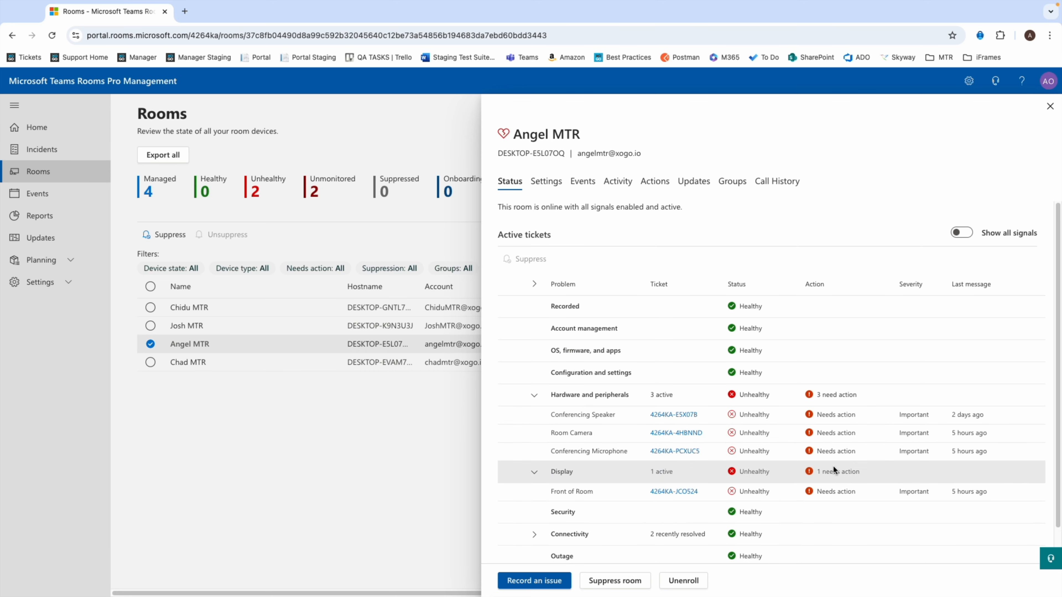
key("Escape")
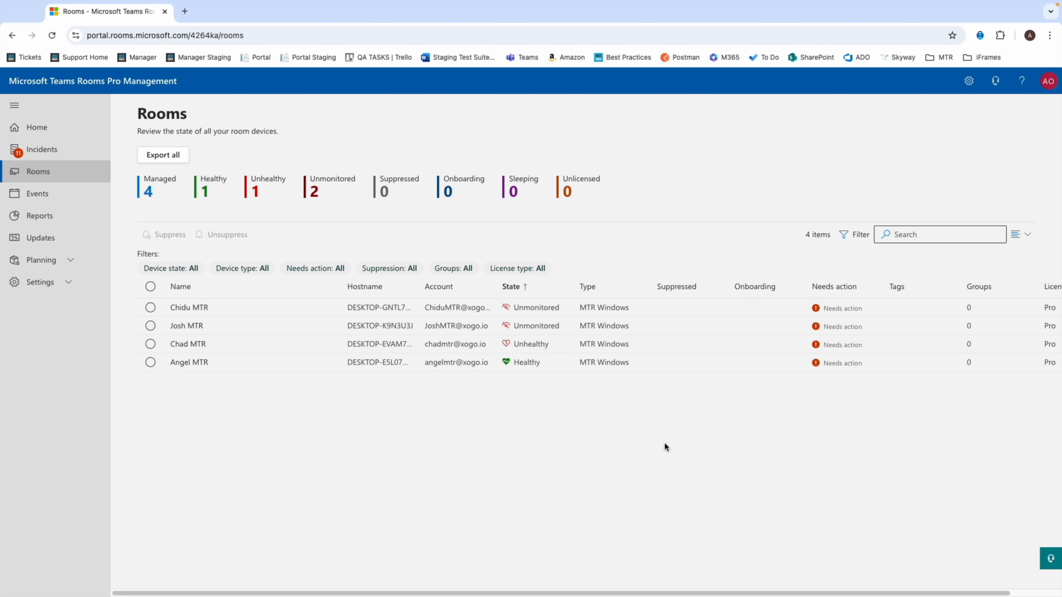
left_click(202, 365)
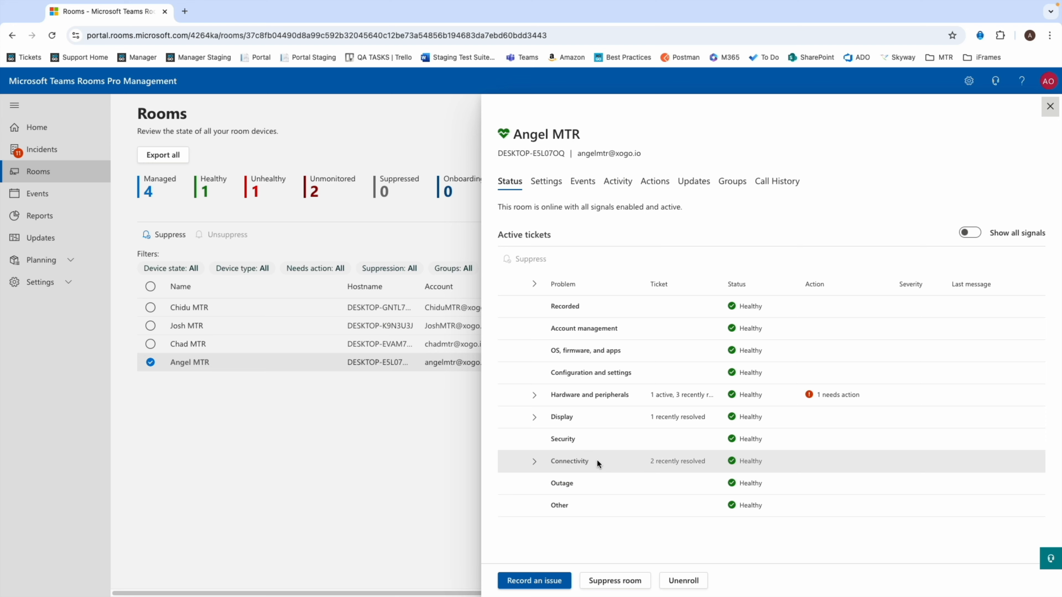
left_click(1050, 107)
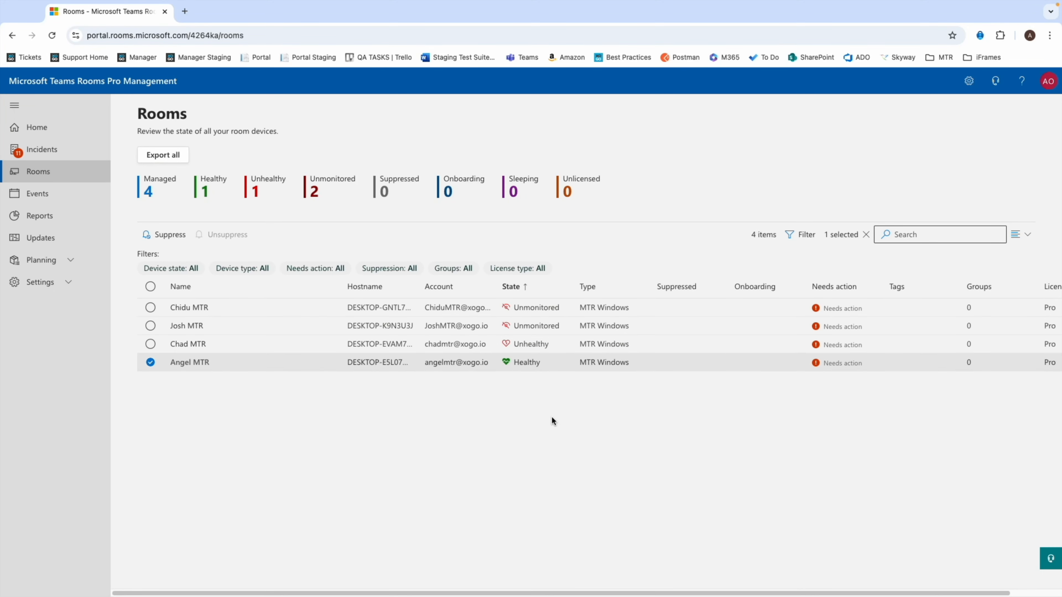
Step: Start a custom access role named "Signage" with the description "Allows to manage signage in the whole tenant"
left_click(50, 288)
left_click(43, 326)
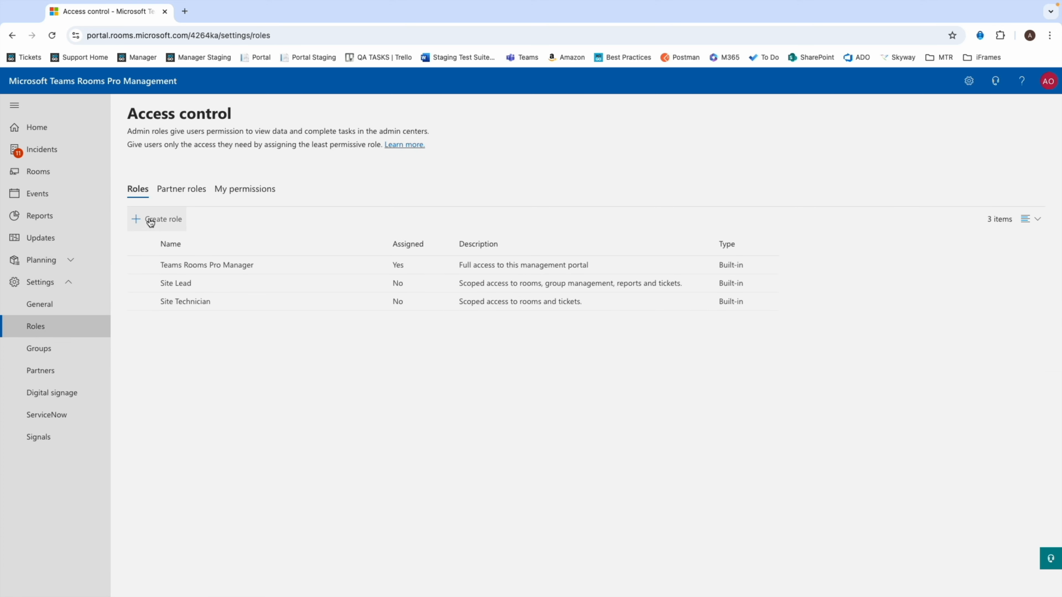
left_click(151, 222)
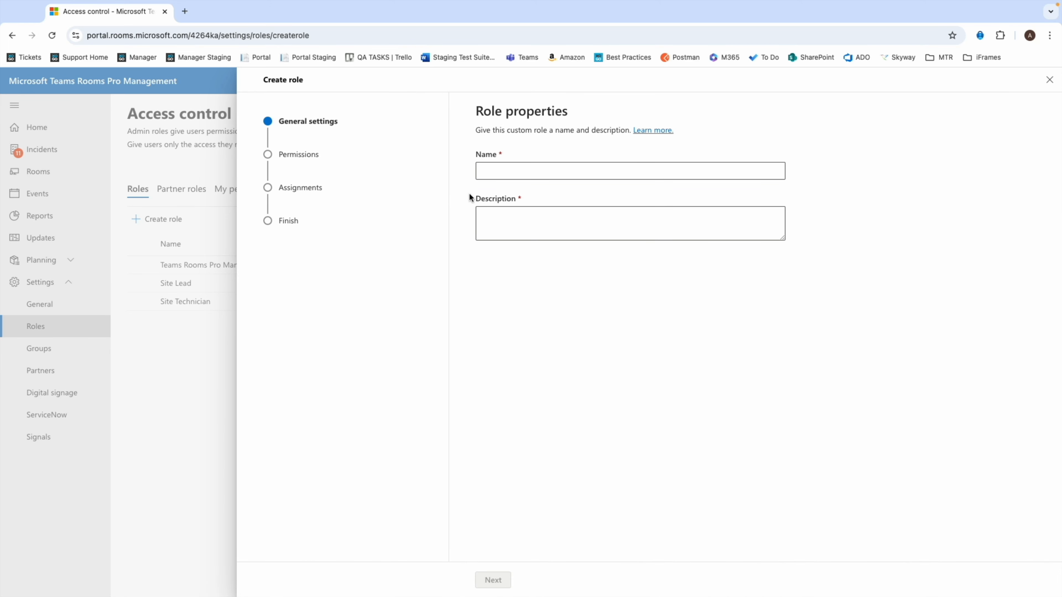
left_click(512, 169)
type("Signage")
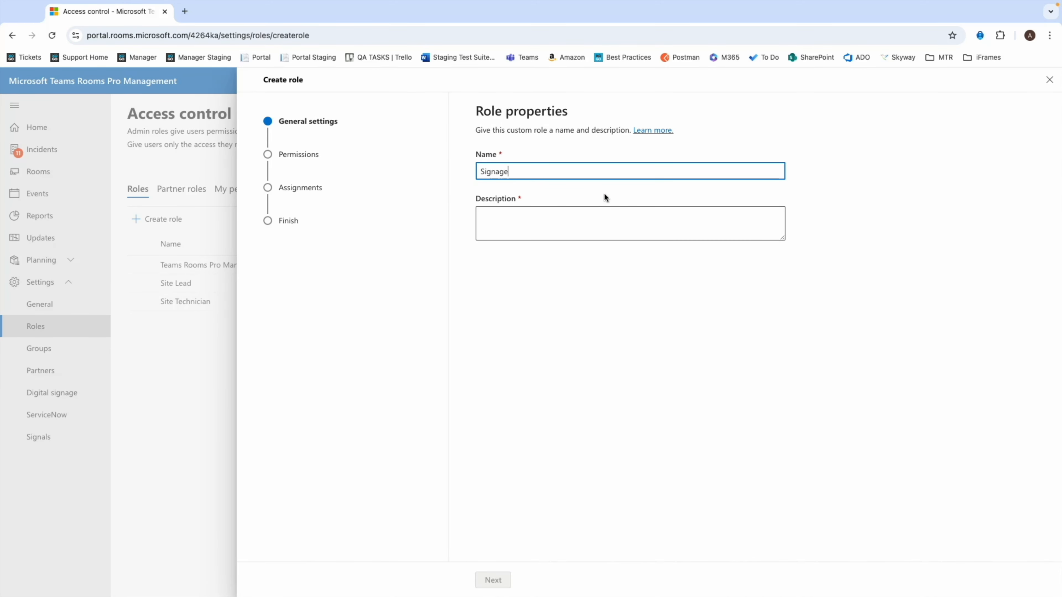
left_click(610, 220)
type("Allows to manage signage in the whole tenant")
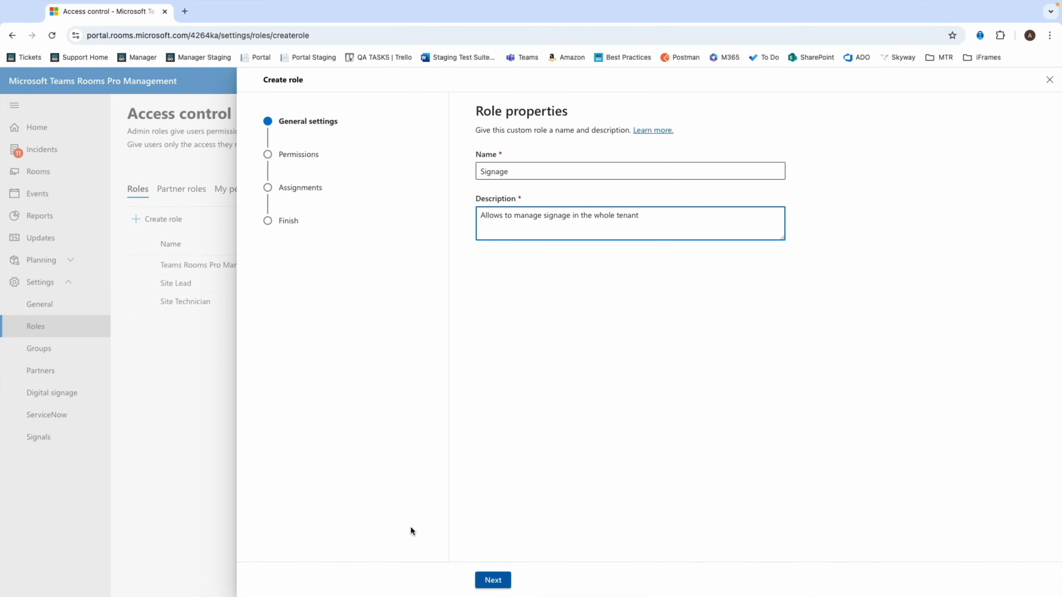
left_click(502, 586)
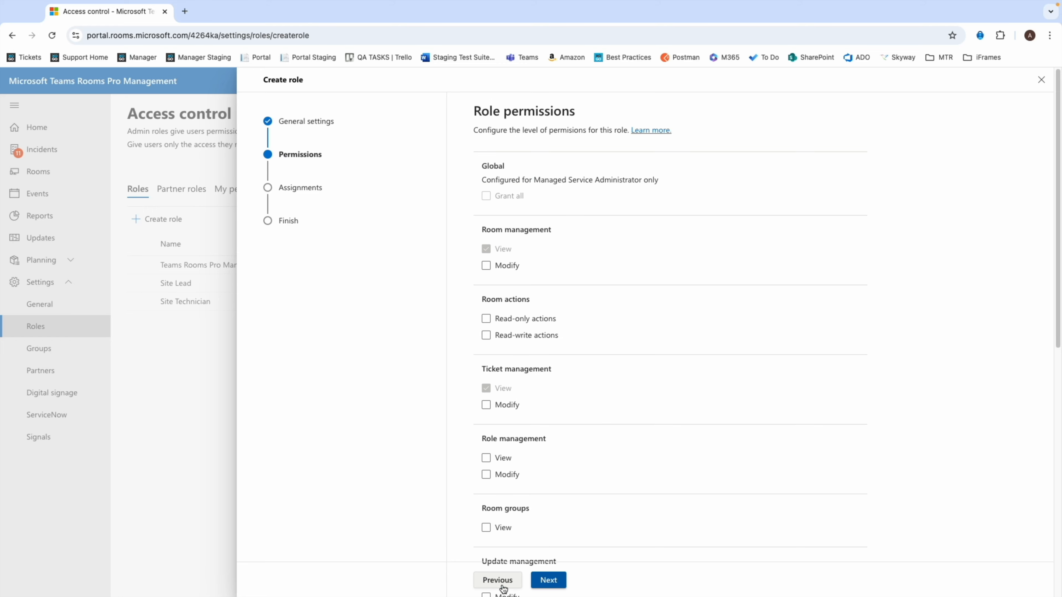
Step: Grant the role Modify permission for Digital signage tenant management
scroll(585, 251, "down", 5)
scroll(586, 253, "down", 5)
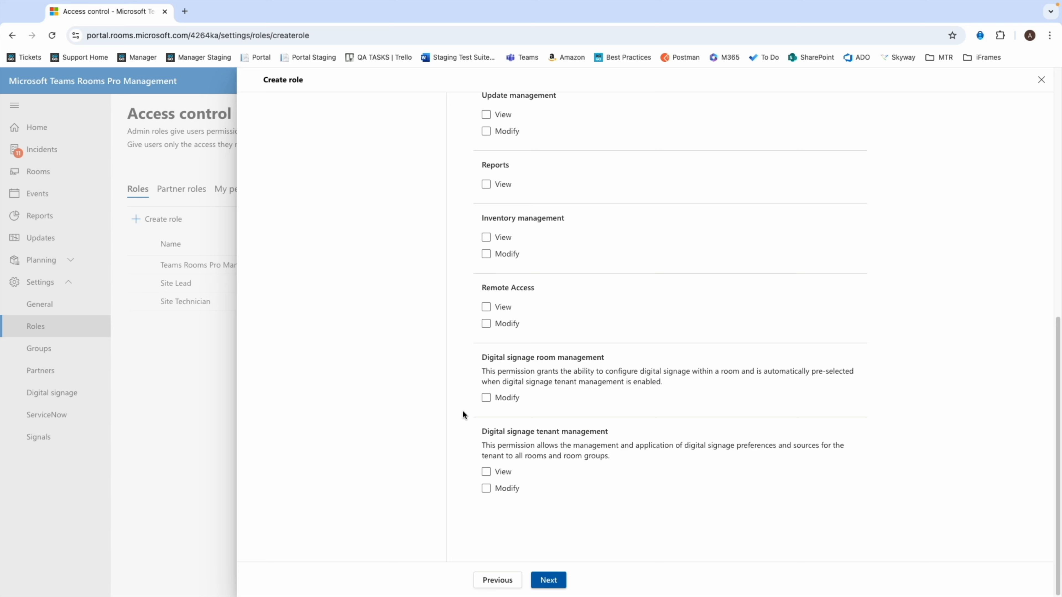
left_click(496, 471)
left_click(486, 472)
left_click(486, 488)
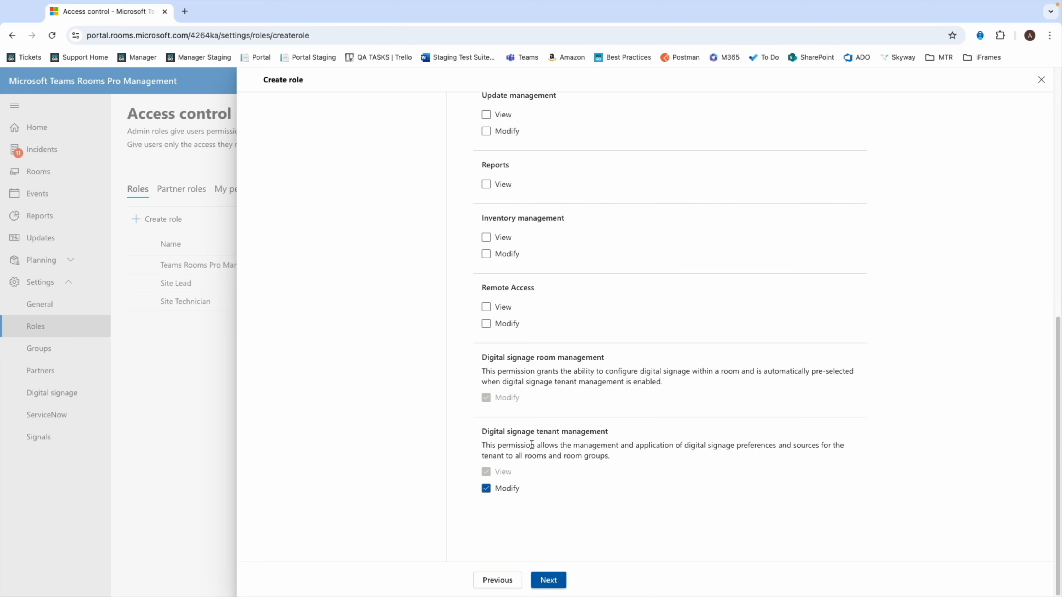
left_click(544, 581)
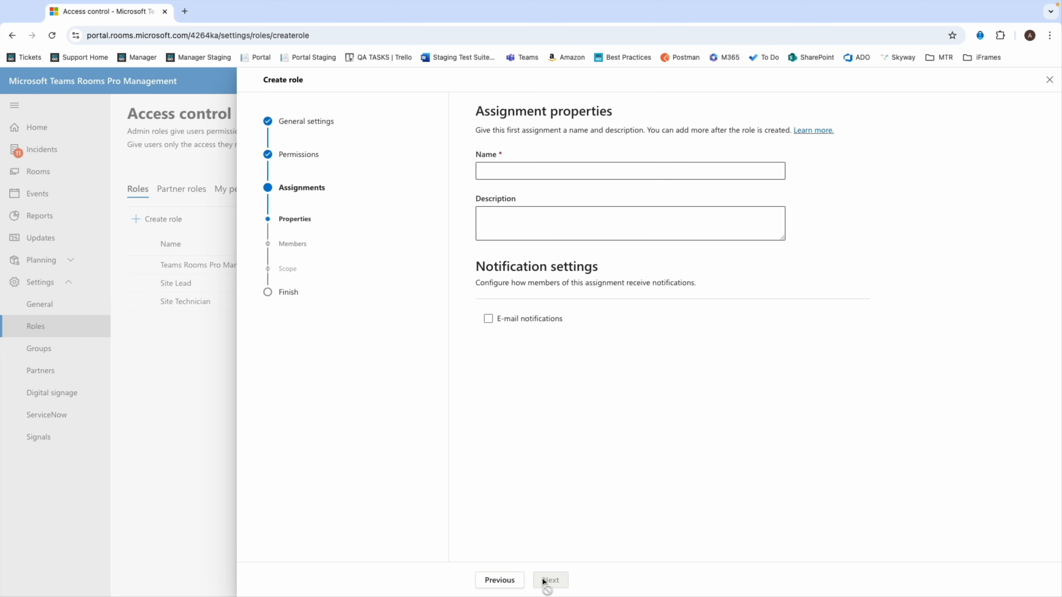
Step: Name the role's assignment "Signage in the tenant" and leave its description empty
type("Signage in the tenant")
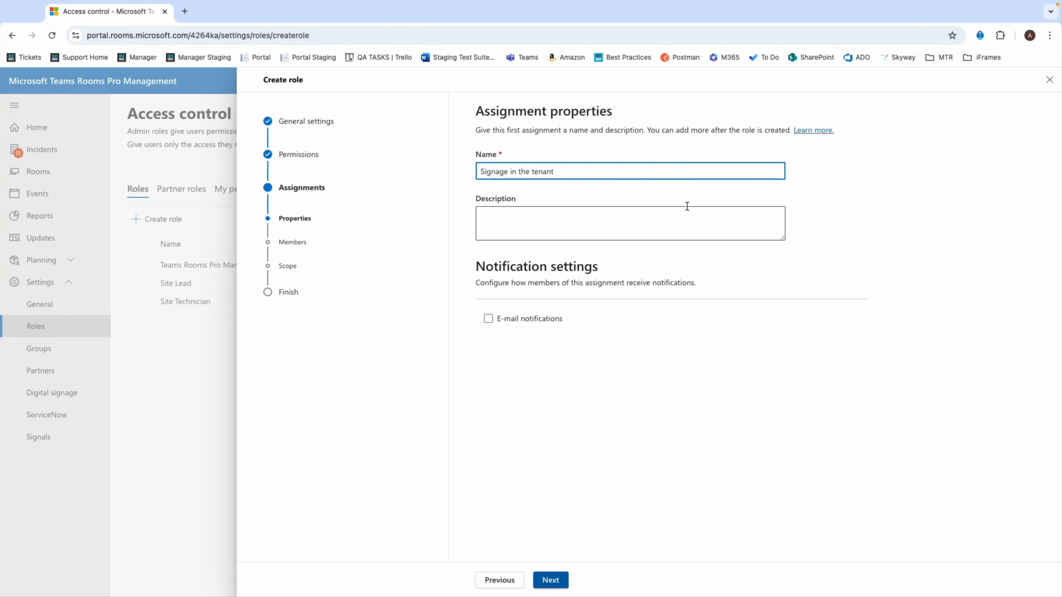
left_click(678, 213)
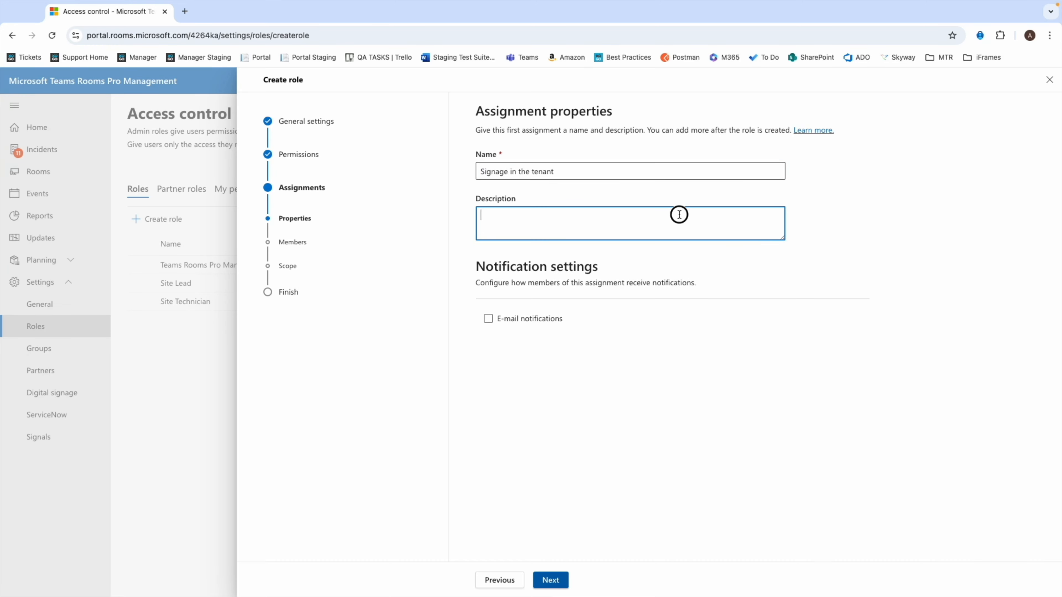
left_click(548, 581)
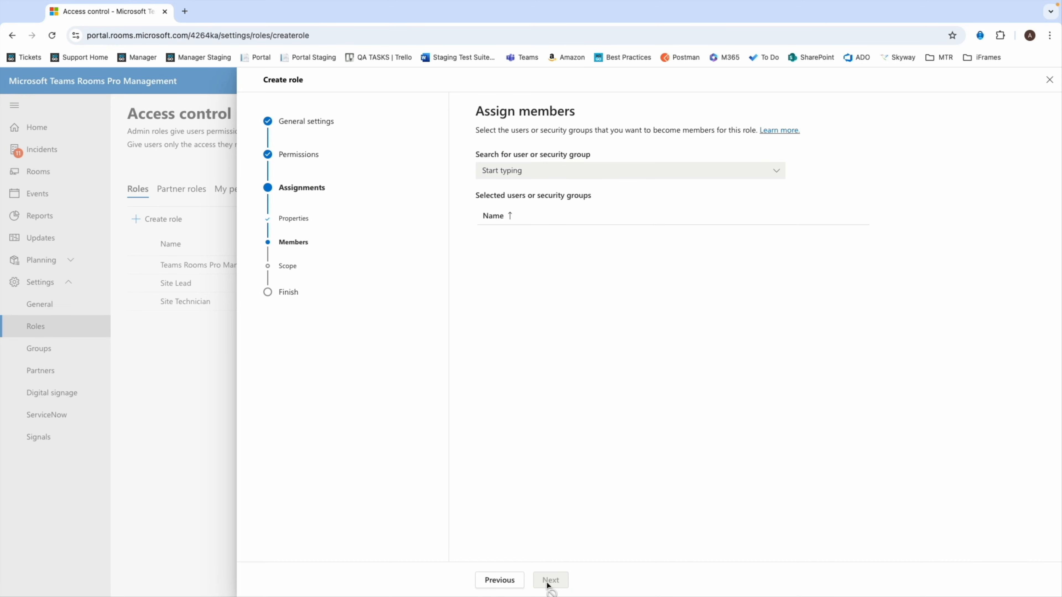
Step: Search for the administrator's user account and add it as a member of the role assignment
left_click(547, 173)
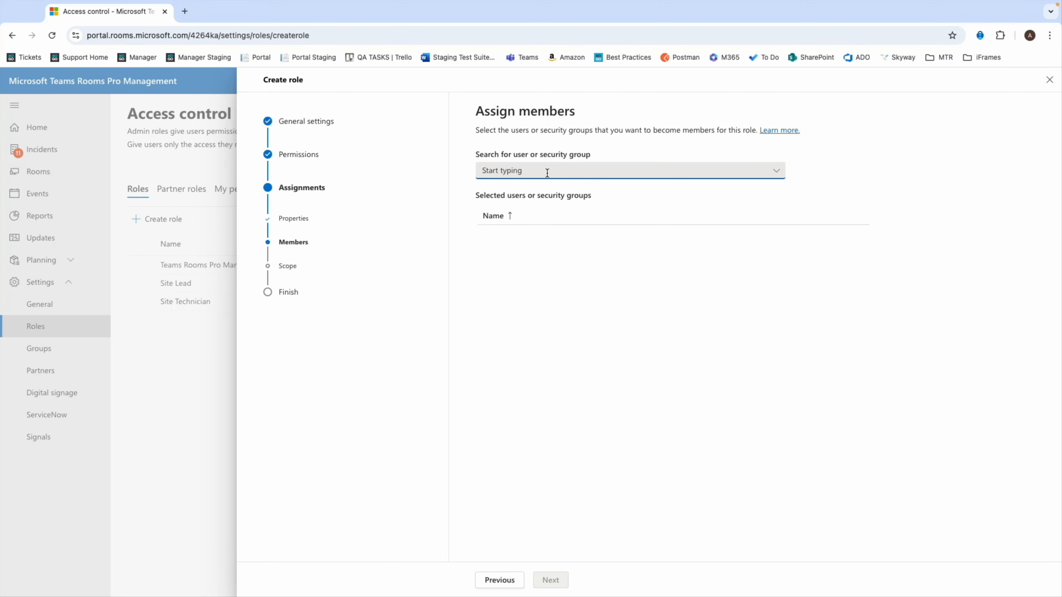
type("ao")
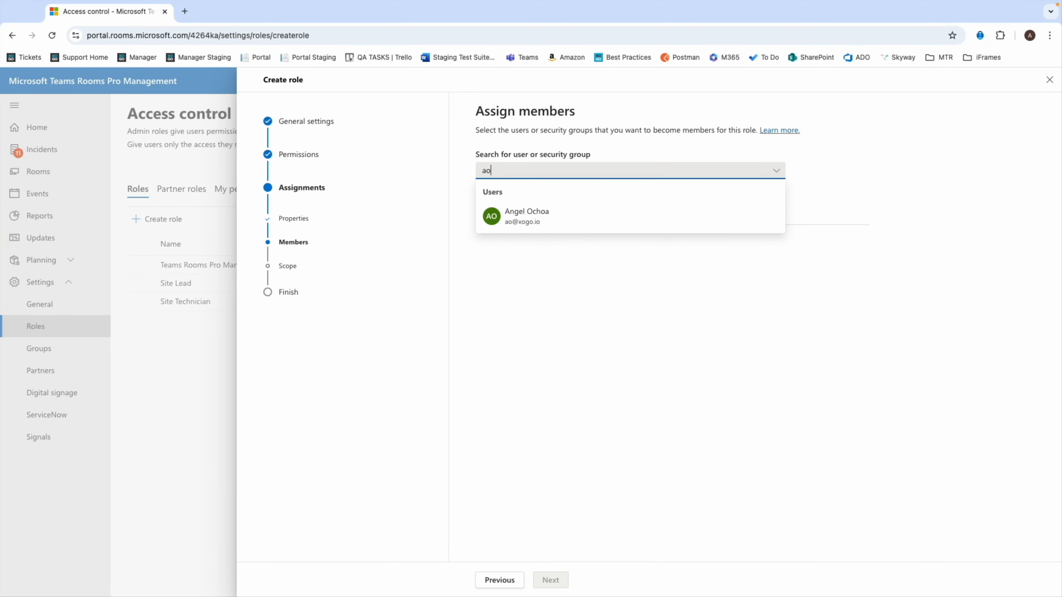
type("@")
left_click(560, 216)
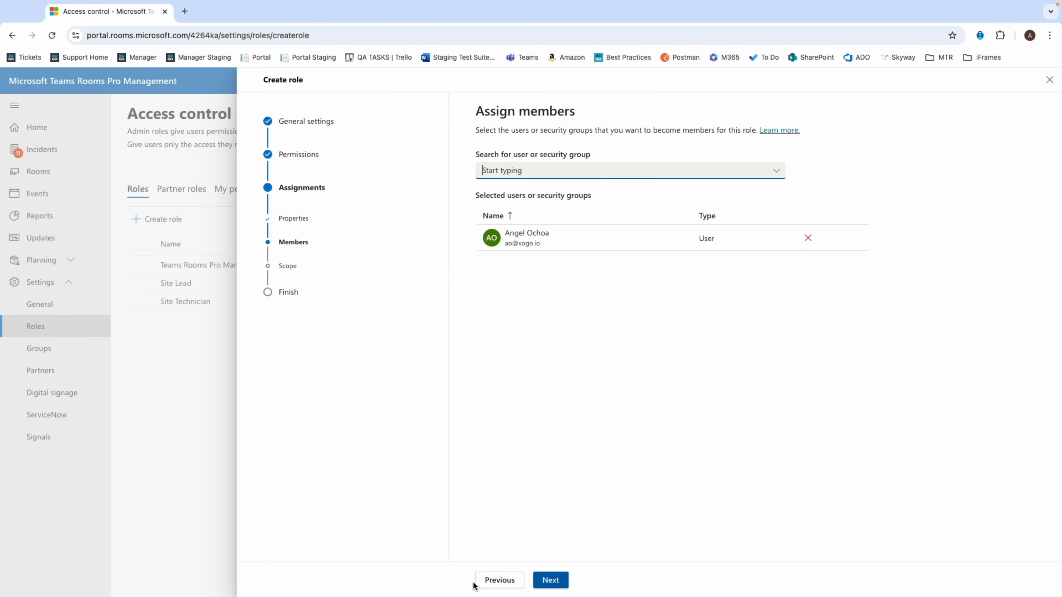
left_click(550, 581)
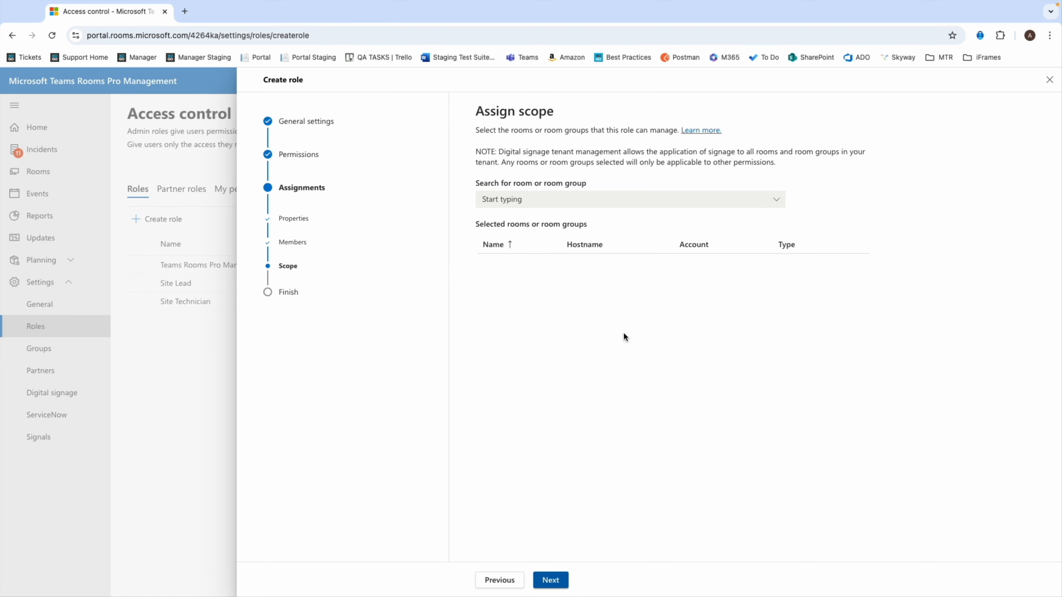
Step: Add the room matching the search "an" to the role assignment's scope
left_click(554, 196)
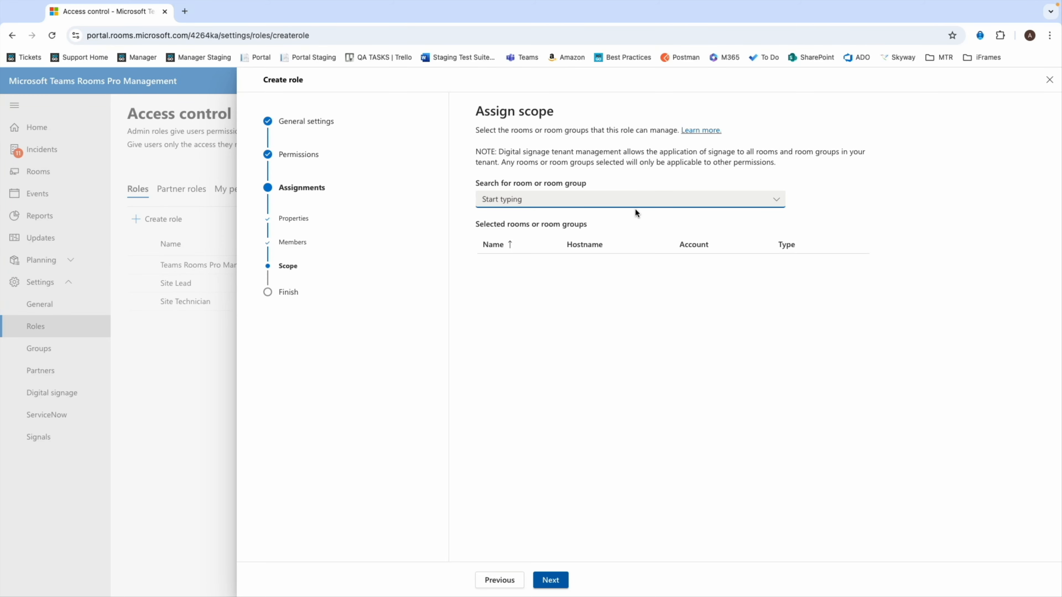
type("an")
left_click(620, 235)
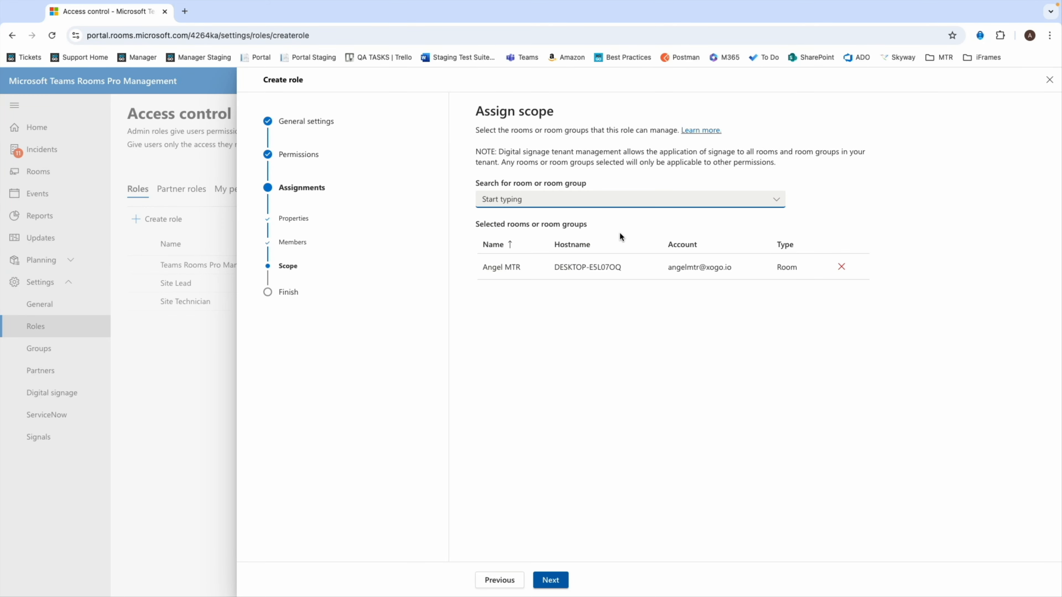
left_click(551, 580)
Step: Review the Signage role's summary, add the new role and finish the role setup
scroll(702, 350, "down", 2)
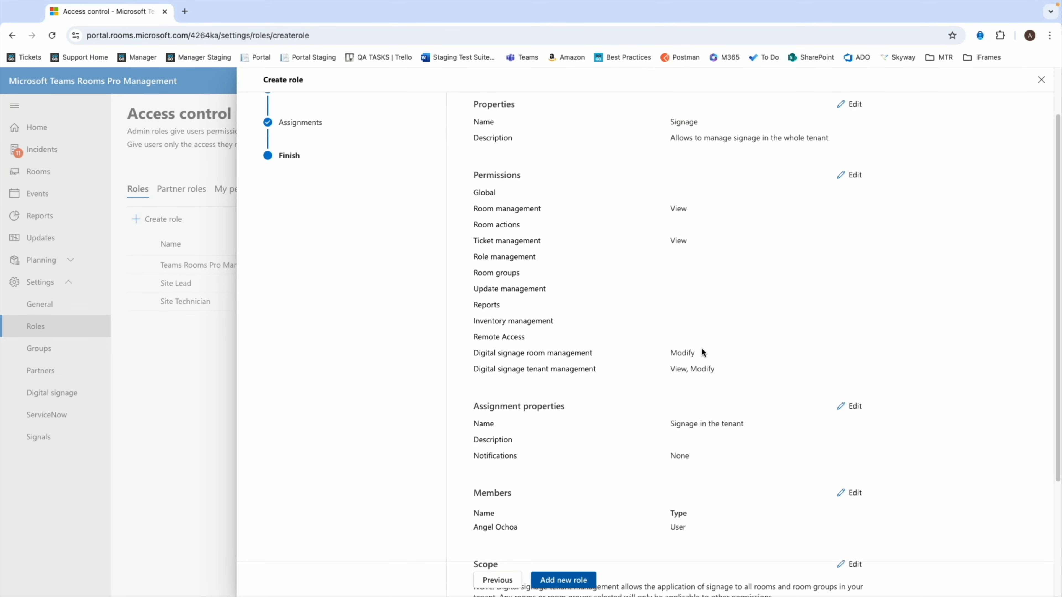
scroll(701, 352, "down", 5)
left_click(563, 581)
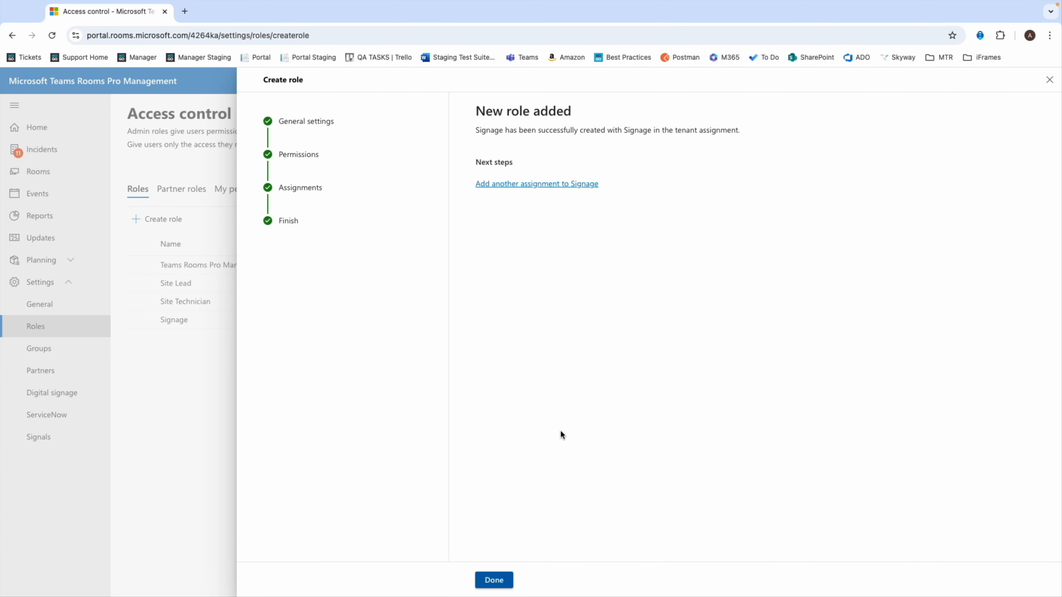
left_click(486, 586)
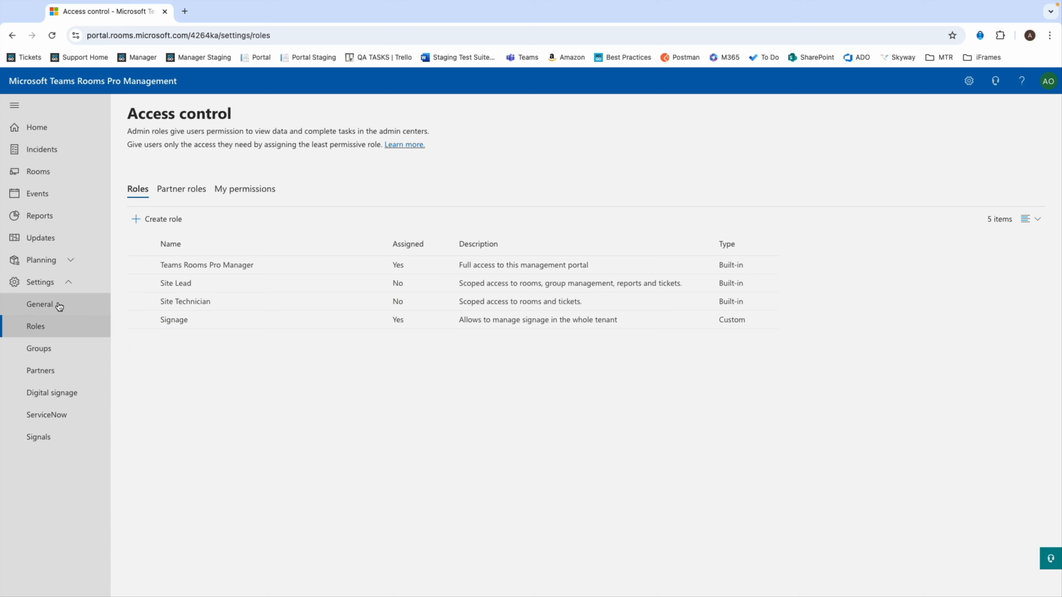
Step: Turn on digital signage for the whole tenant in the settings, using the Apply now option
left_click(49, 402)
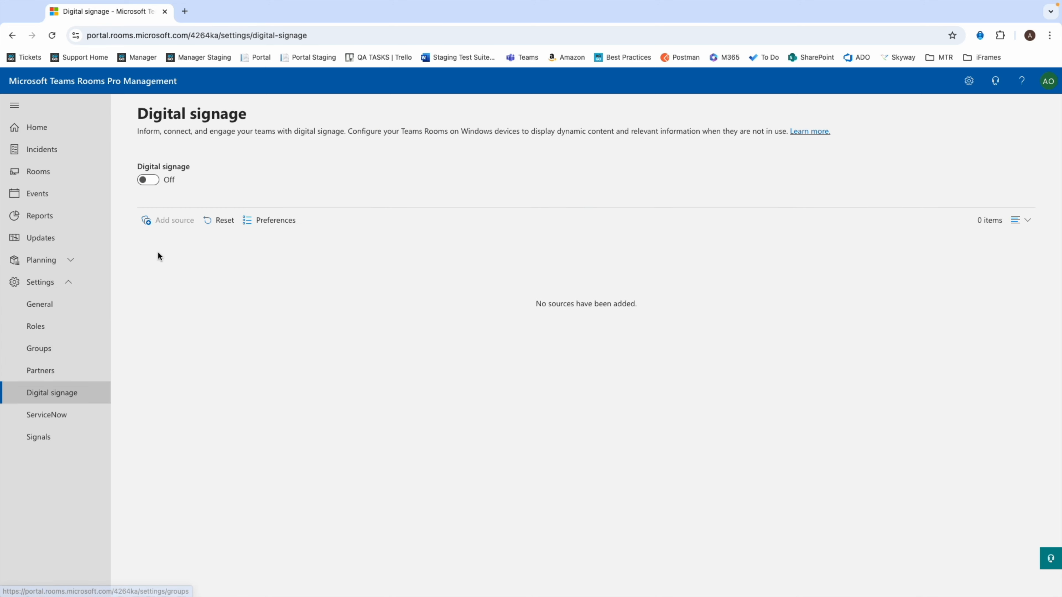
left_click(153, 181)
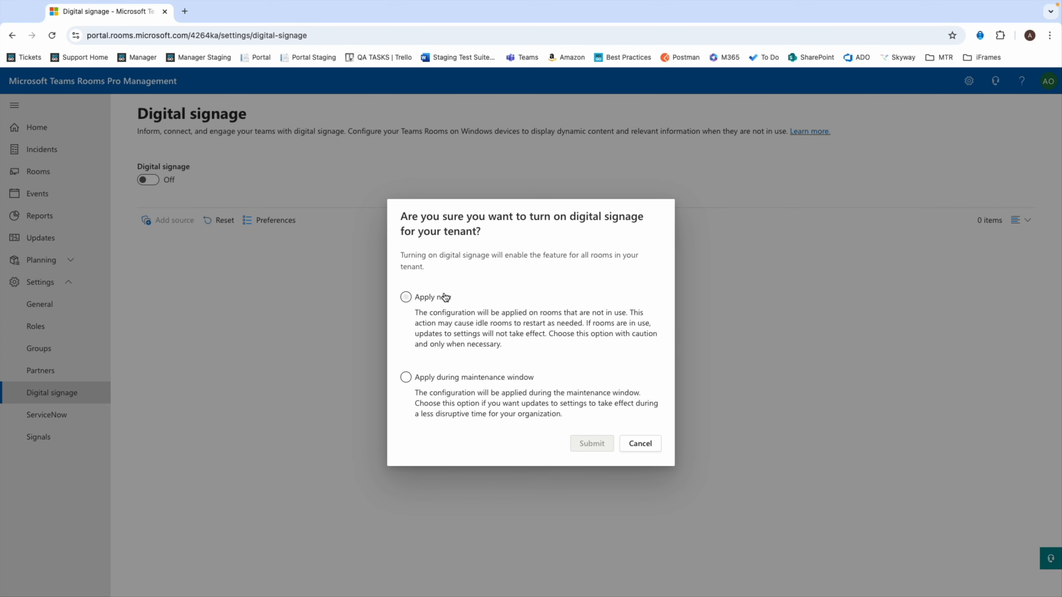
left_click(406, 297)
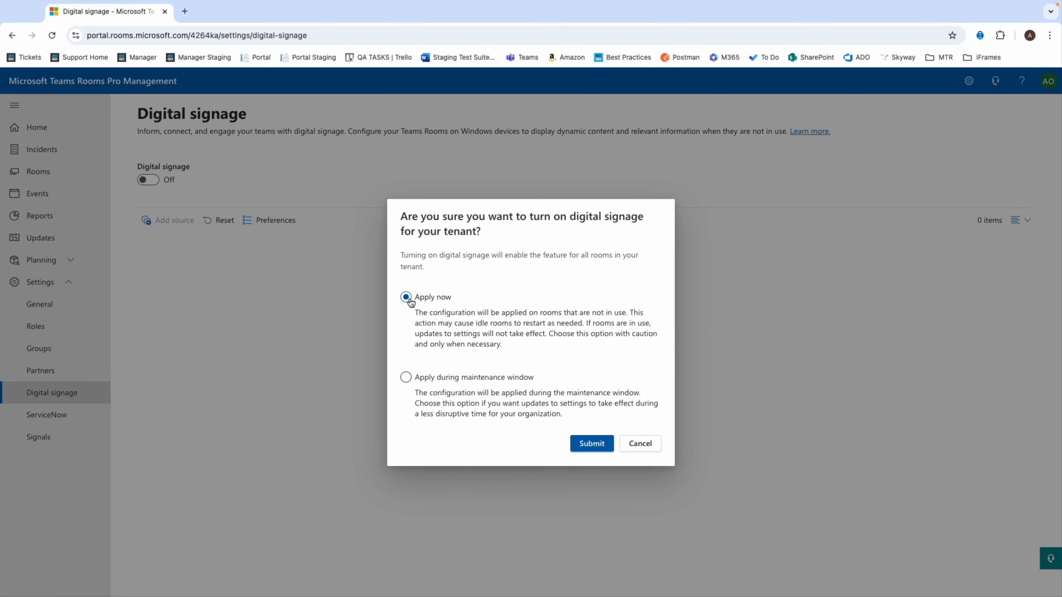
left_click(591, 445)
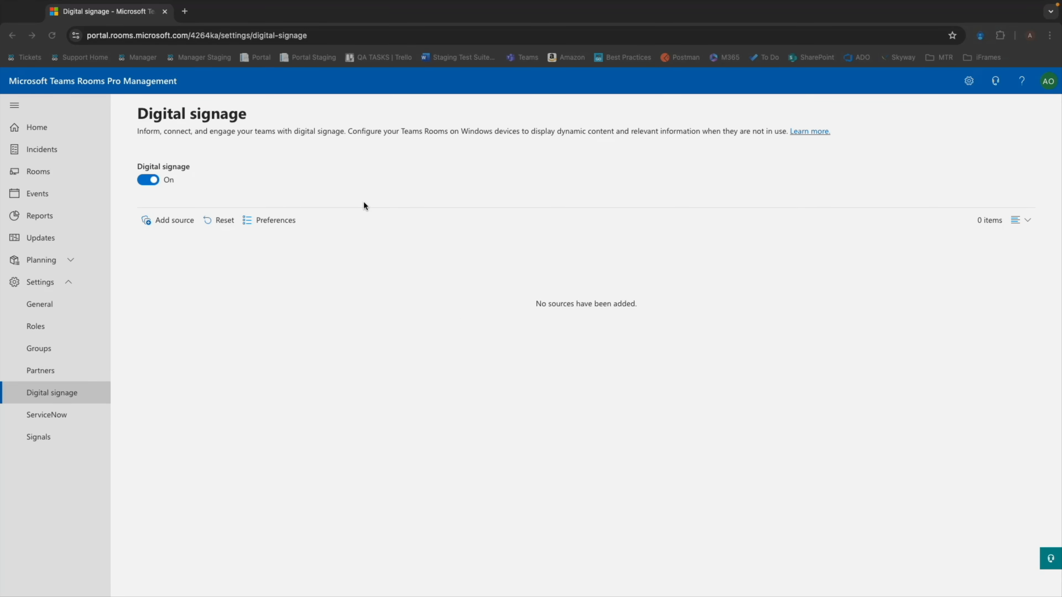
Step: Start a new digital signage source named "XOGO" and select XOGO as the trusted third-party app
left_click(173, 224)
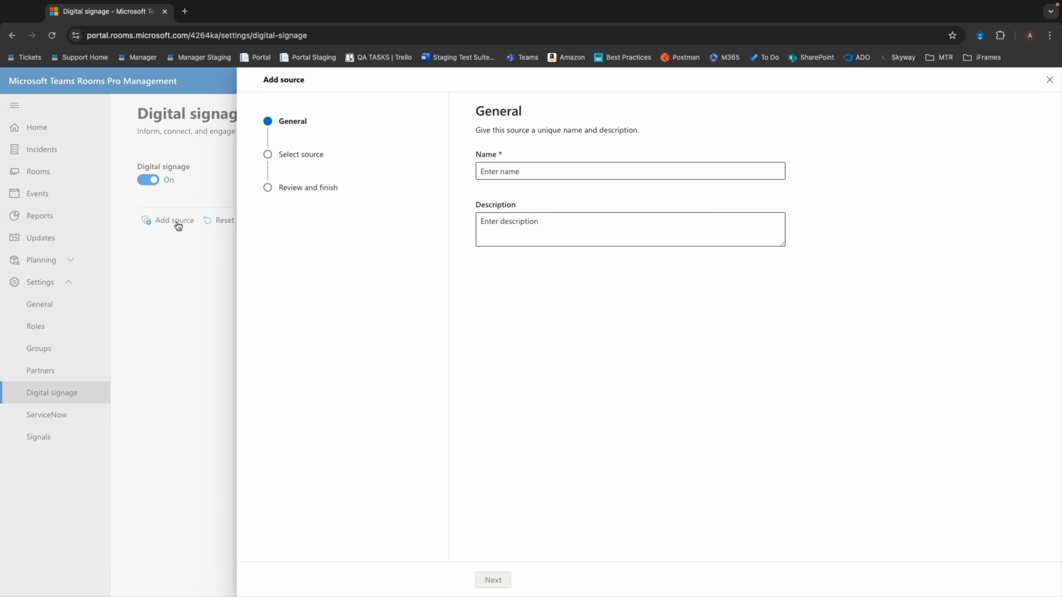
left_click(518, 171)
type("XOGO")
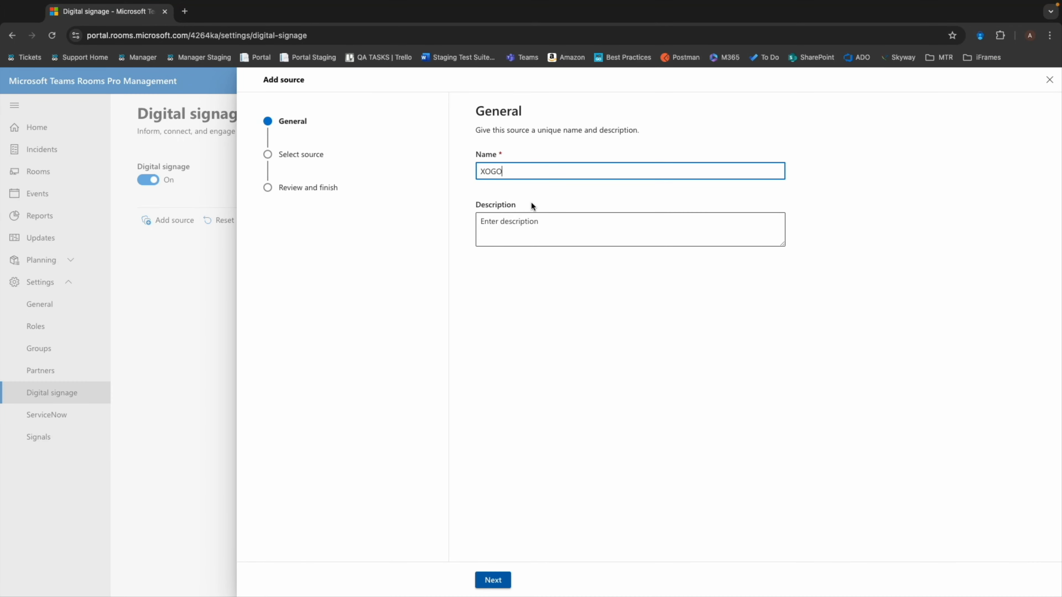
left_click(501, 225)
left_click(493, 581)
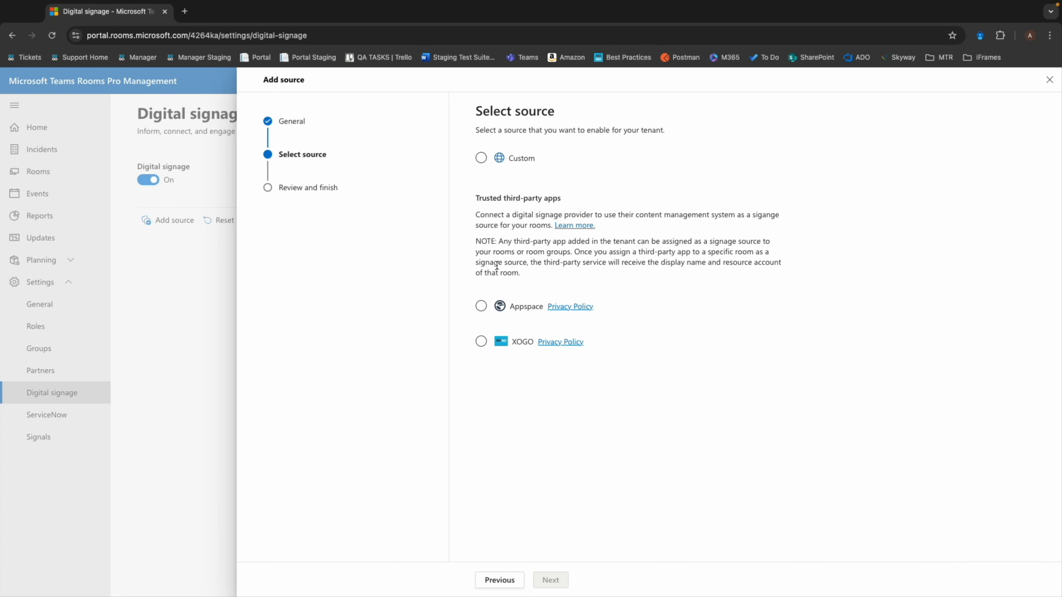
left_click(481, 342)
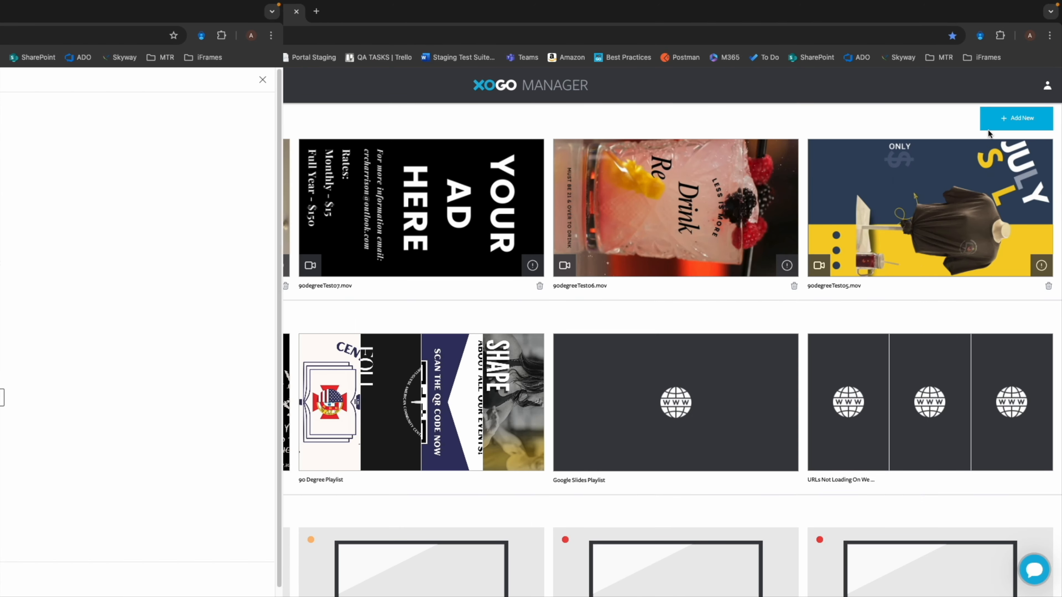
Step: In XOGO Manager, open the company settings of the profile and generate an integration ID for Microsoft Teams
left_click(1046, 89)
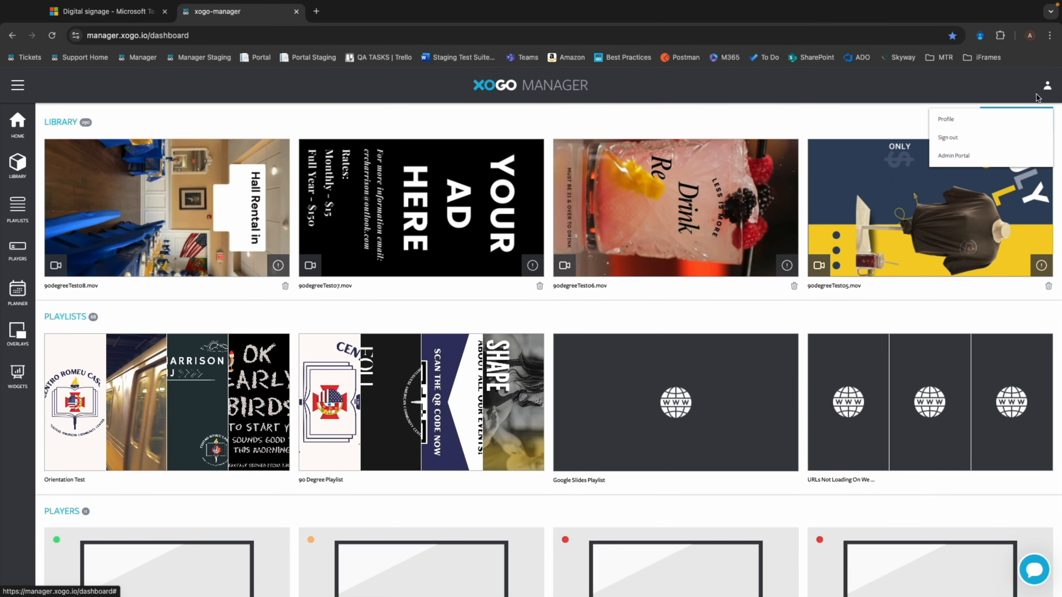
left_click(1027, 122)
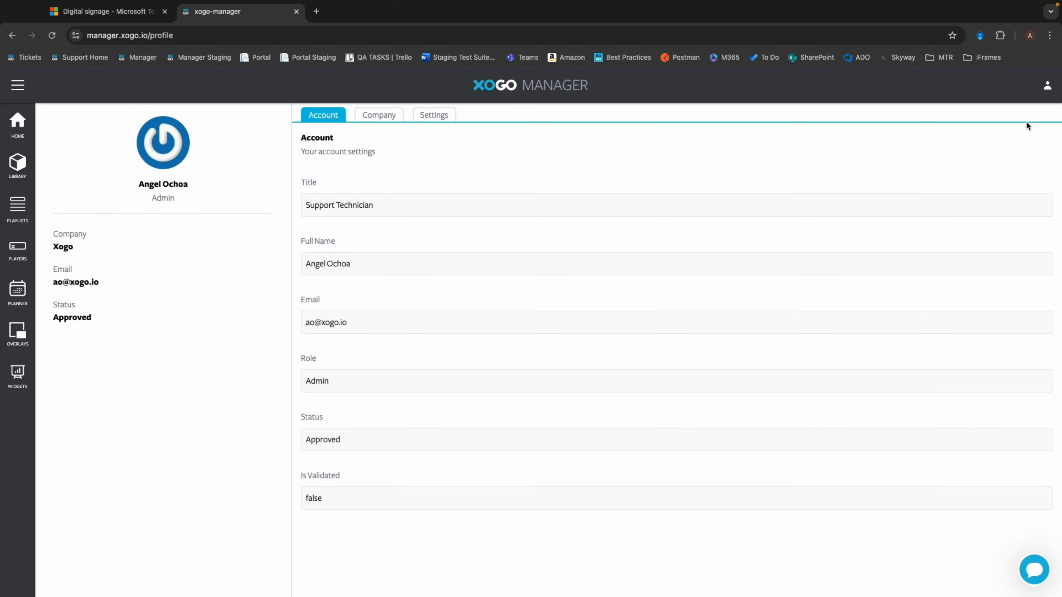
left_click(378, 118)
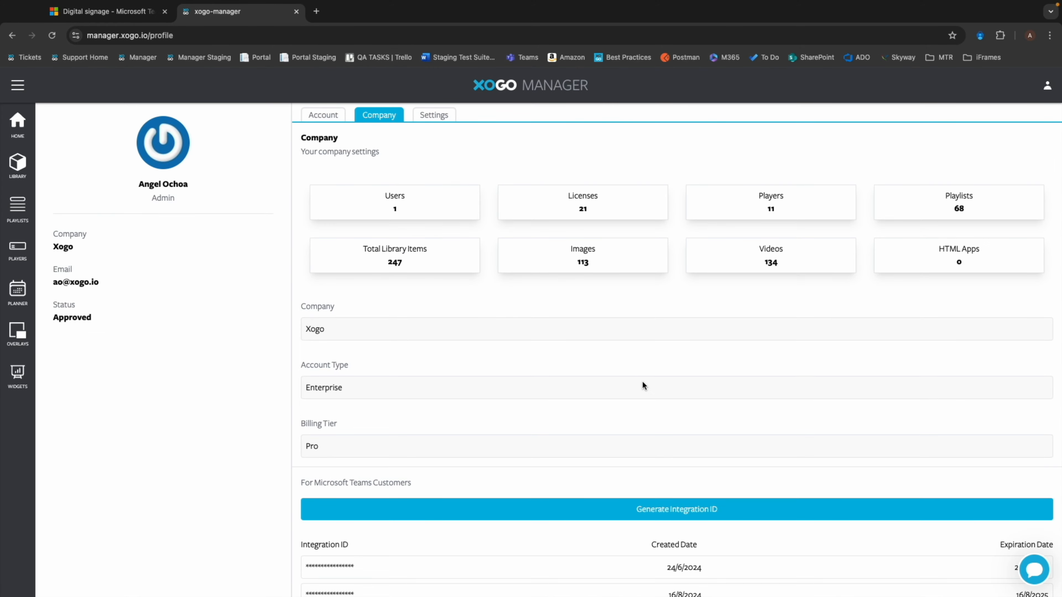
scroll(642, 383, "down", 1)
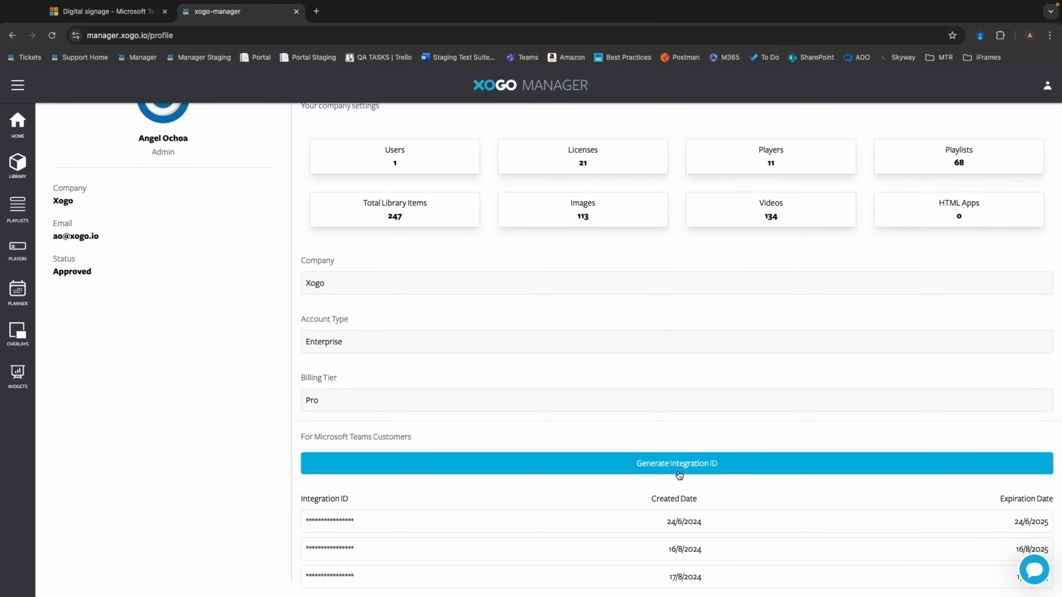
left_click(686, 464)
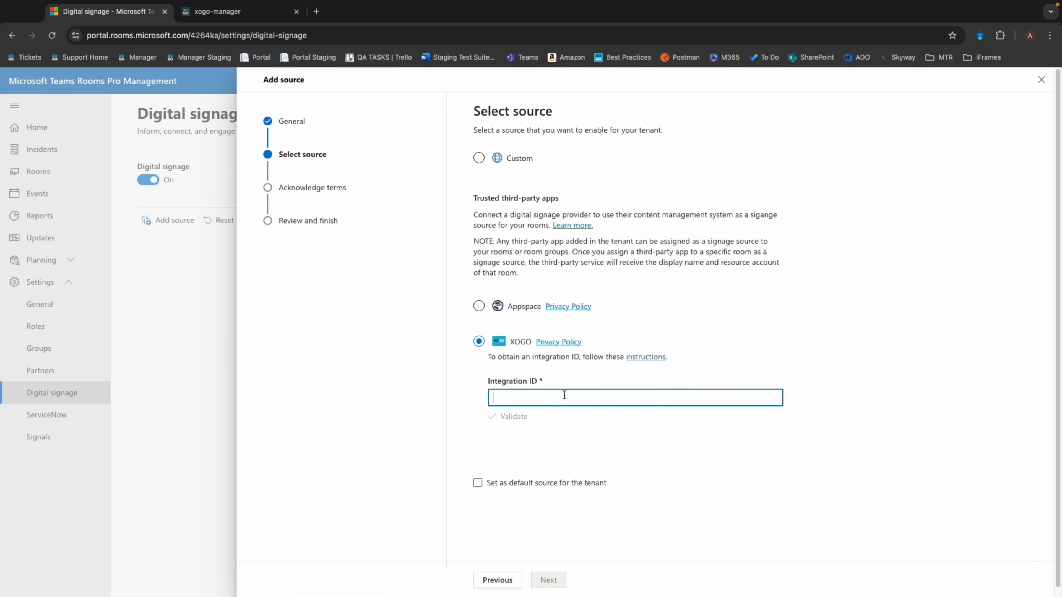
Step: Back in Teams Rooms Pro Management, paste the XOGO integration ID into the source setup, validate it and continue to the terms
key("super+v")
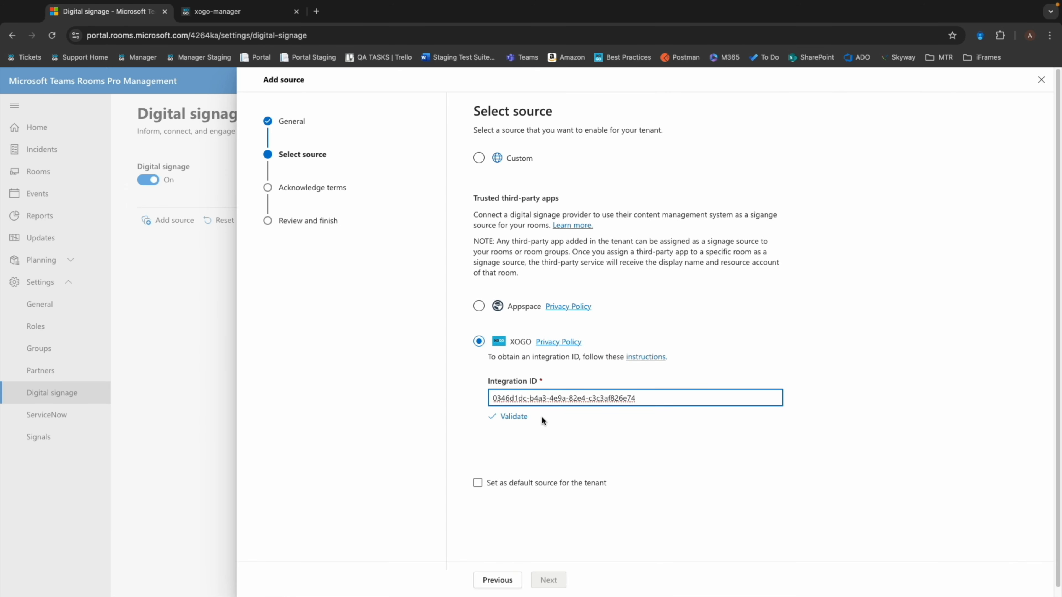
left_click(514, 417)
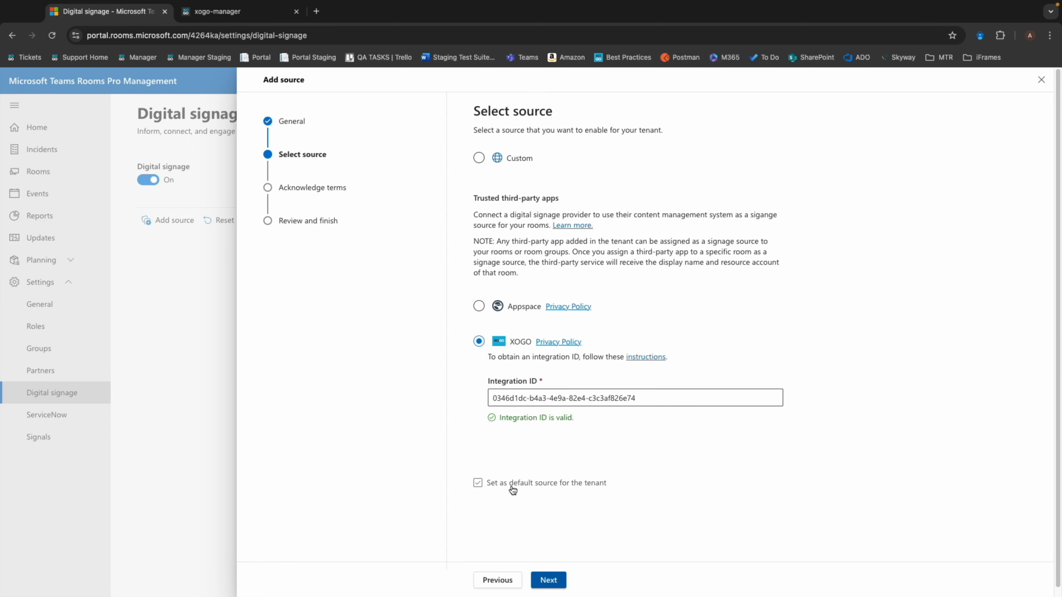
left_click(548, 580)
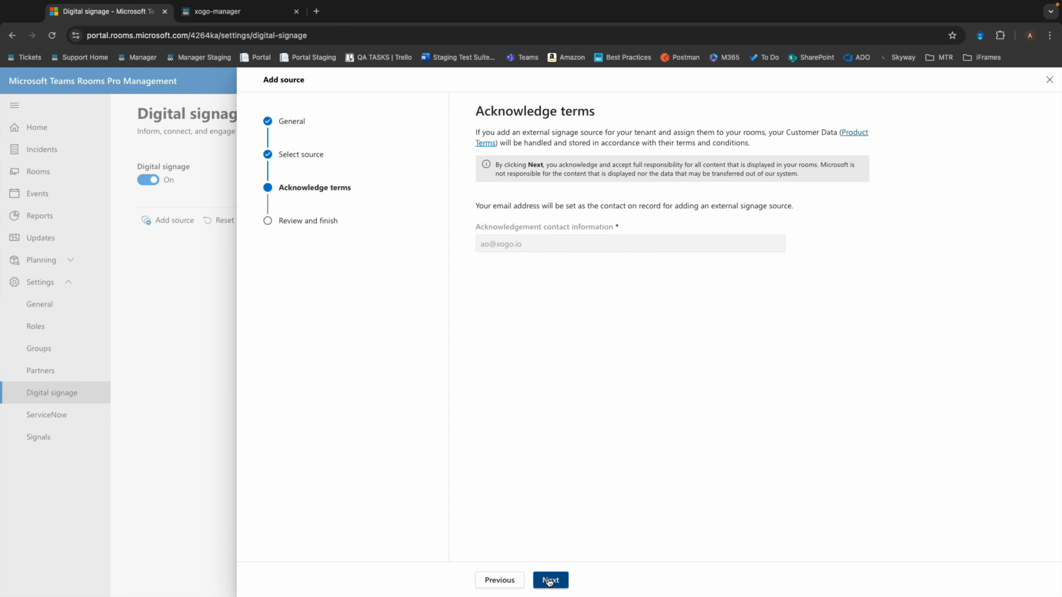
Step: Acknowledge the external source terms, submit the new XOGO source and close the source setup
left_click(551, 581)
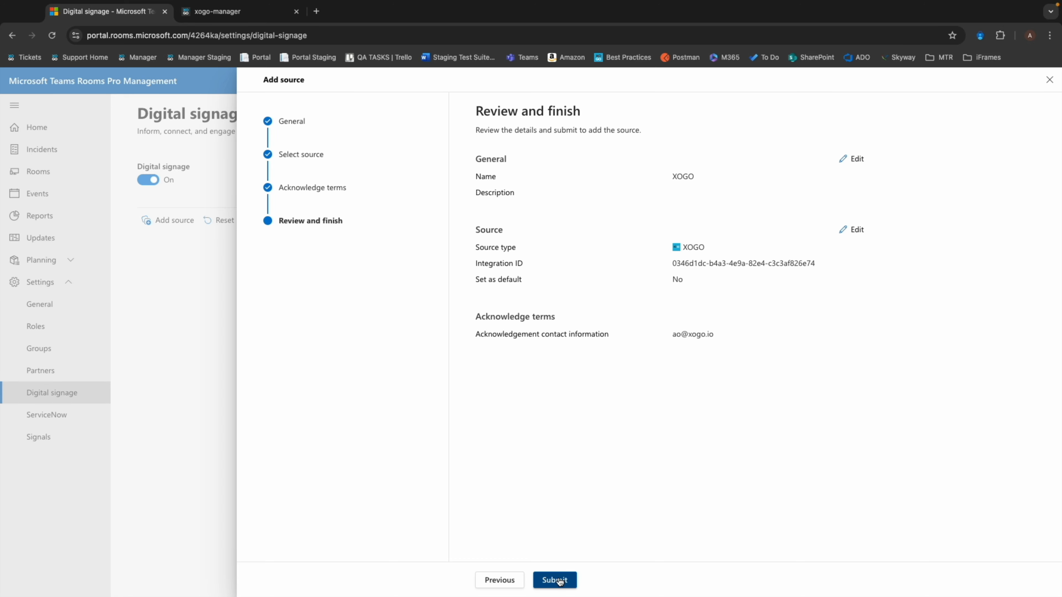
left_click(559, 580)
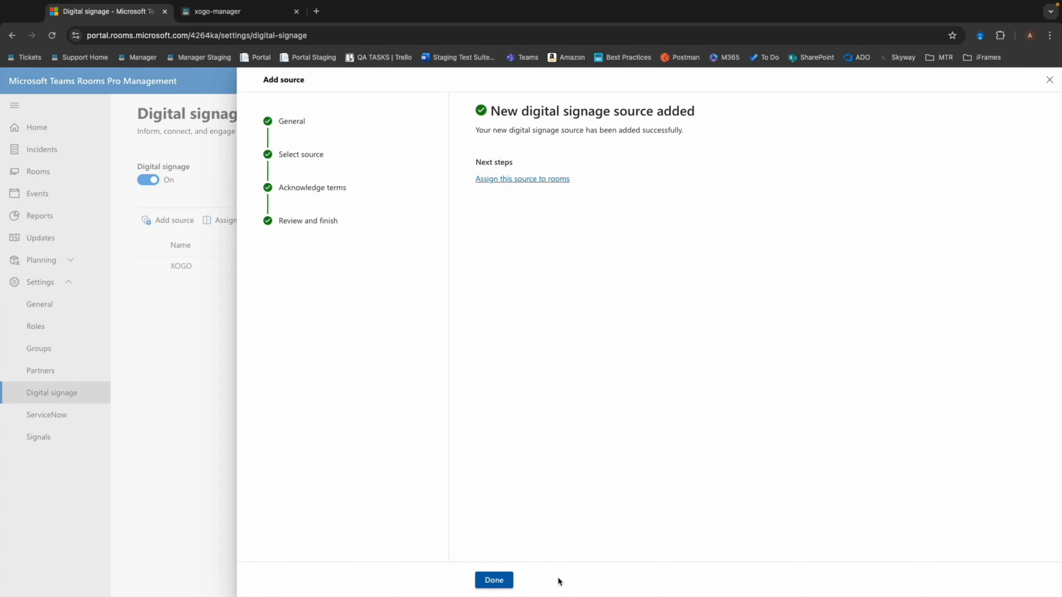
left_click(492, 581)
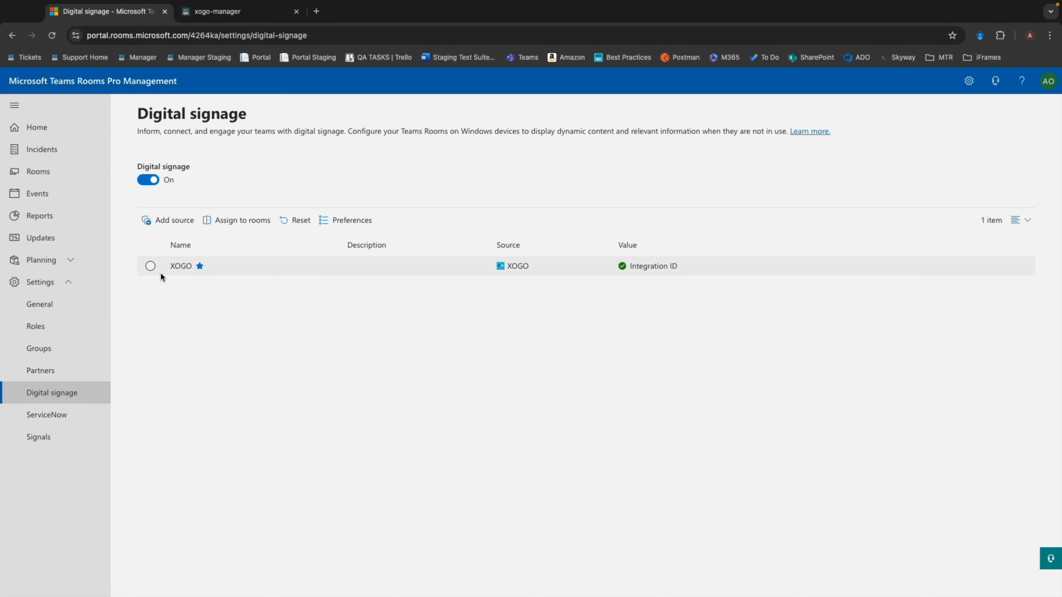
Step: Start assigning the XOGO source to rooms and accept the existing signage preferences
left_click(150, 268)
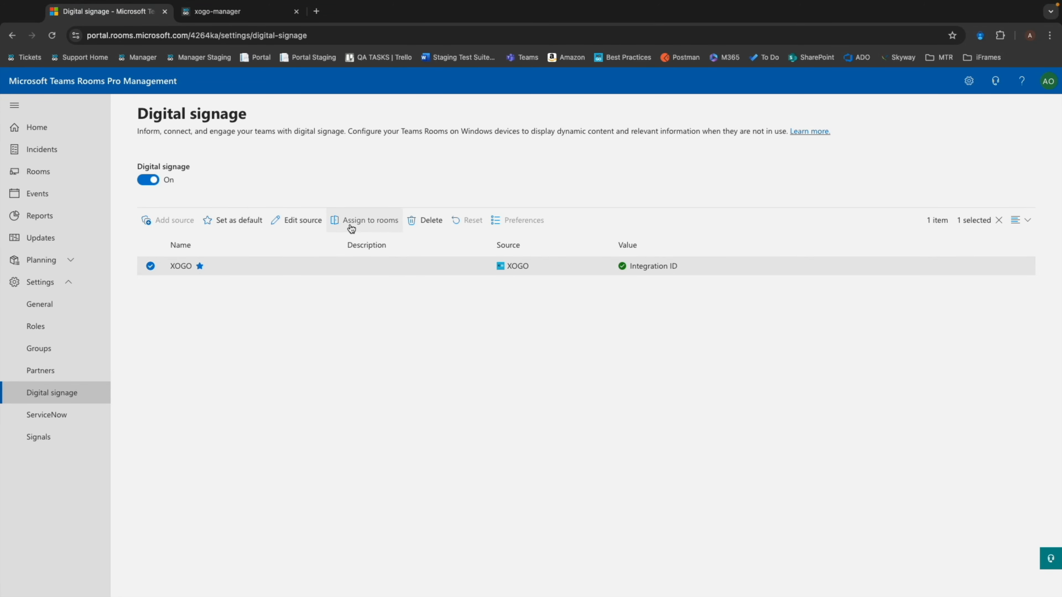
left_click(351, 228)
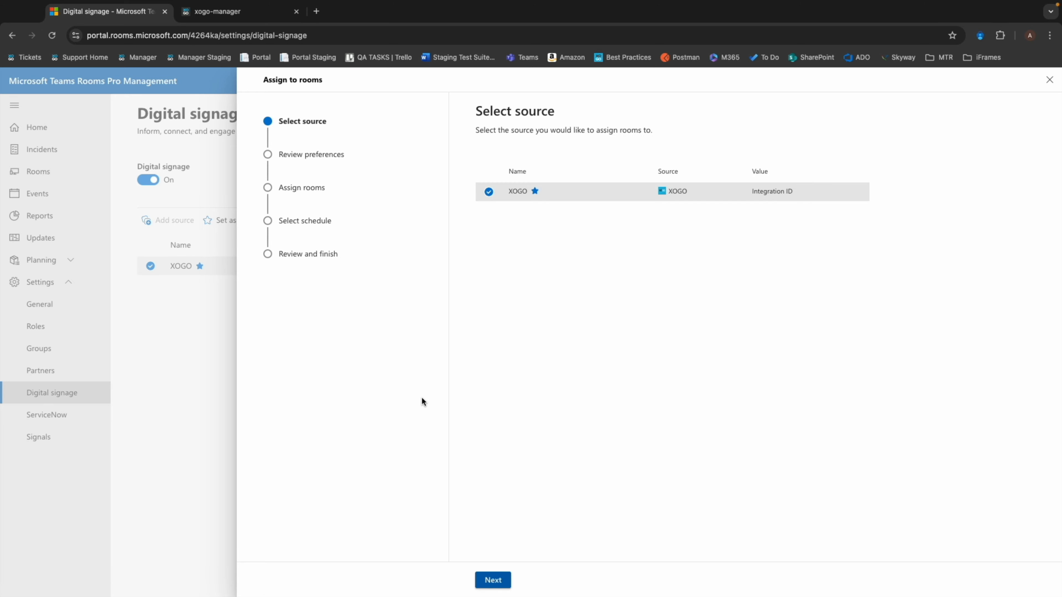
left_click(503, 583)
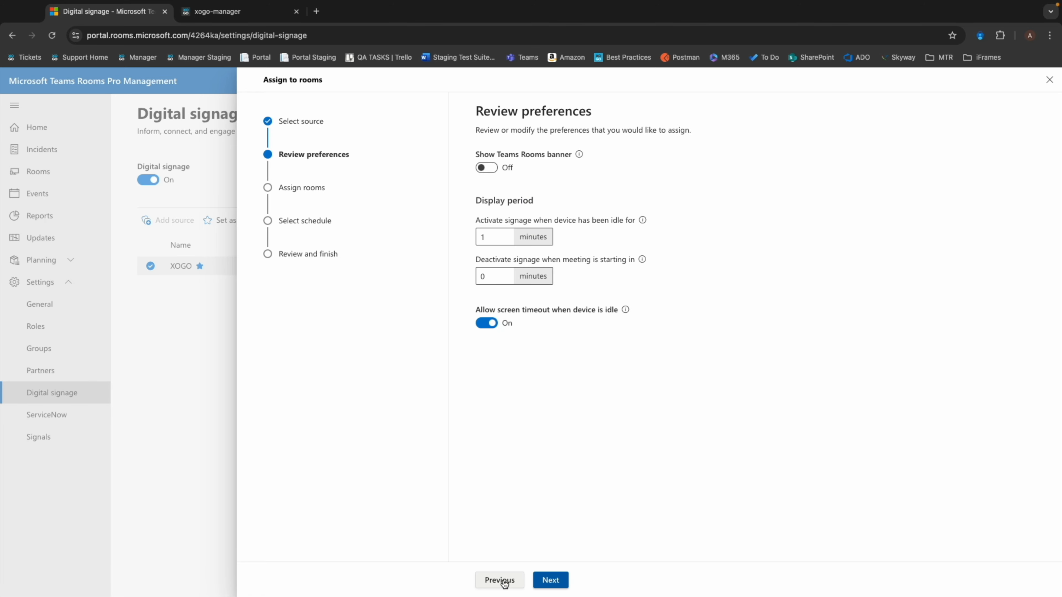
left_click(547, 579)
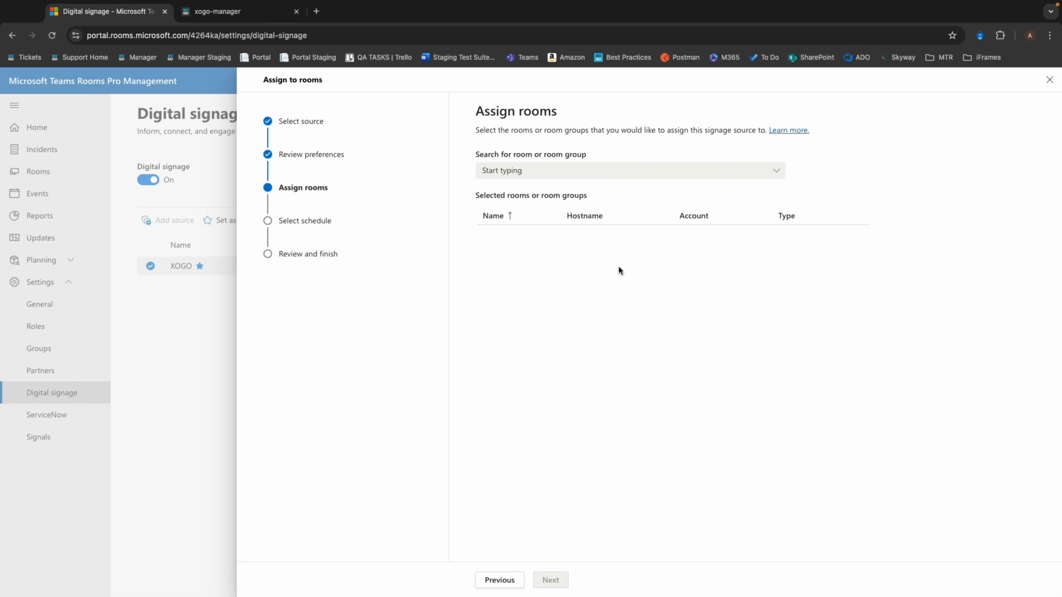
Step: Search for the MTR room by name and add it to the rooms assigned to the XOGO source
left_click(587, 168)
type("ange")
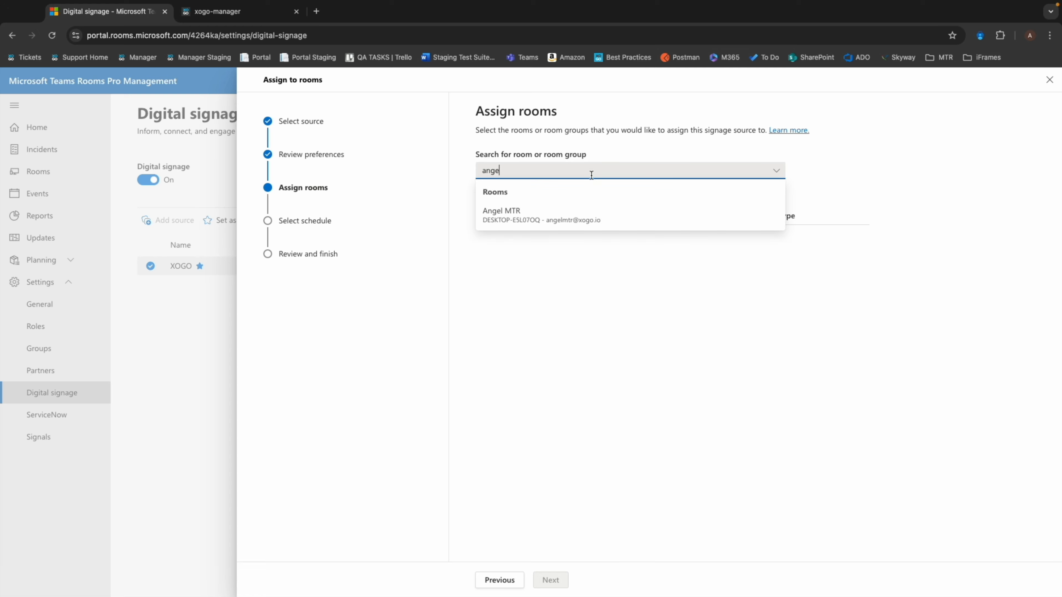
left_click(584, 219)
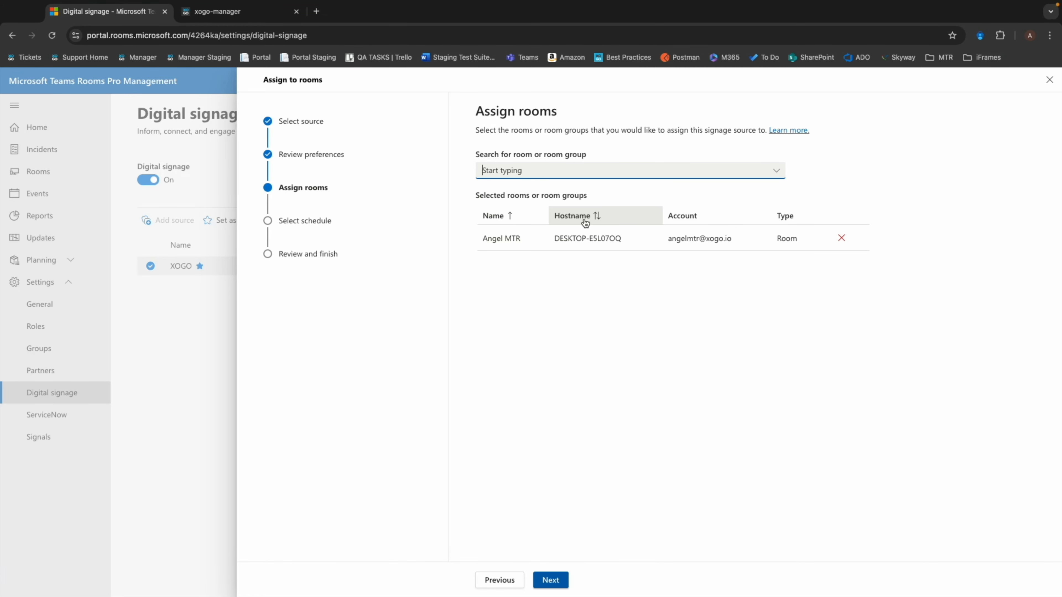
left_click(552, 579)
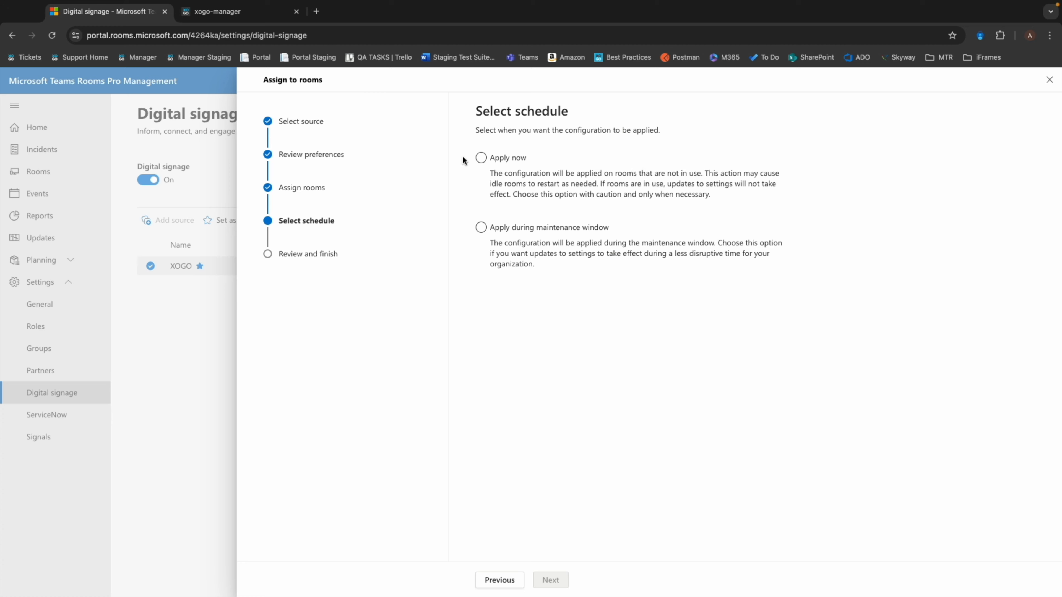
Step: Schedule the room assignment with the Apply now option and submit it
left_click(480, 158)
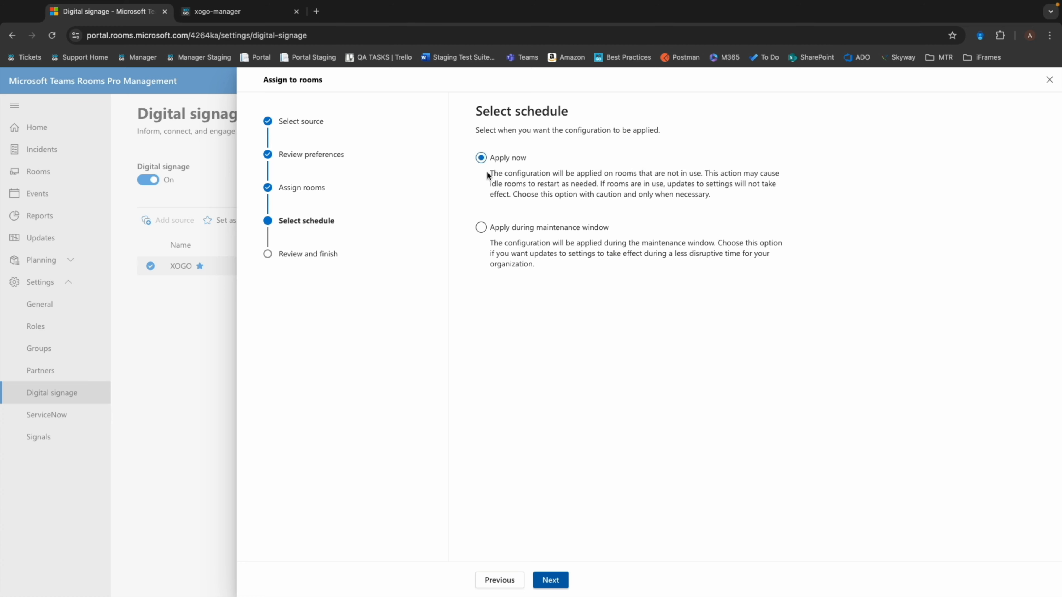
left_click(550, 581)
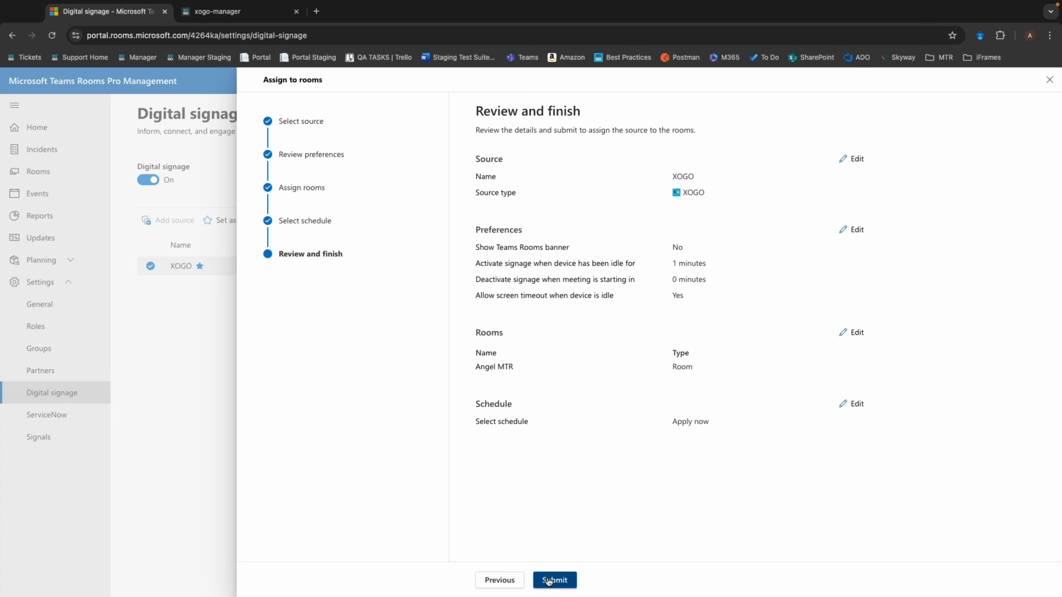
left_click(550, 581)
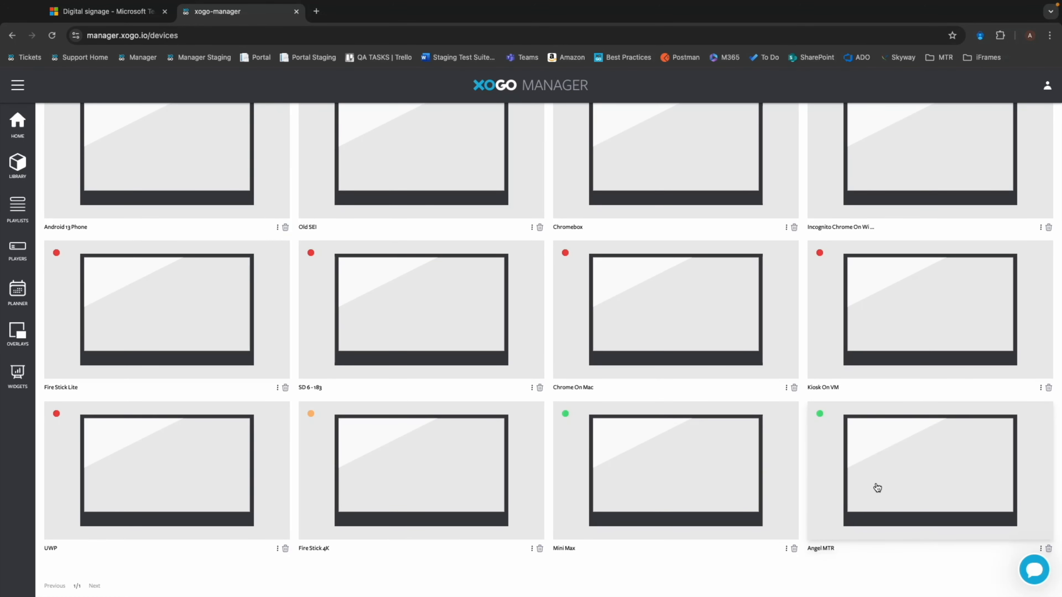
Step: In XOGO Manager, associate the "UWP URL playlist" with the MTR player and save the player settings
left_click(907, 470)
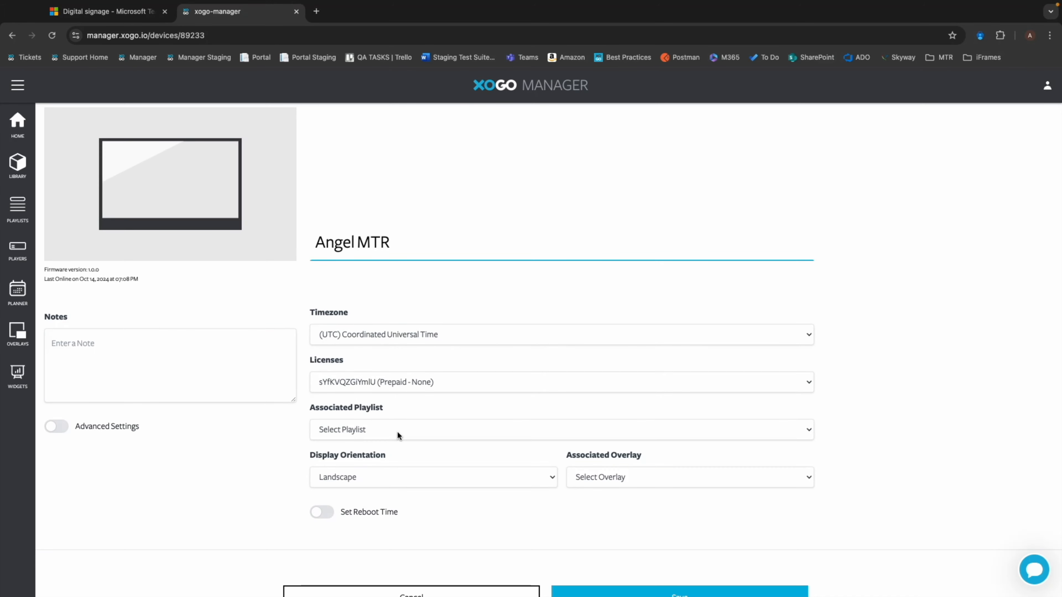
left_click(405, 433)
scroll(406, 433, "down", 10)
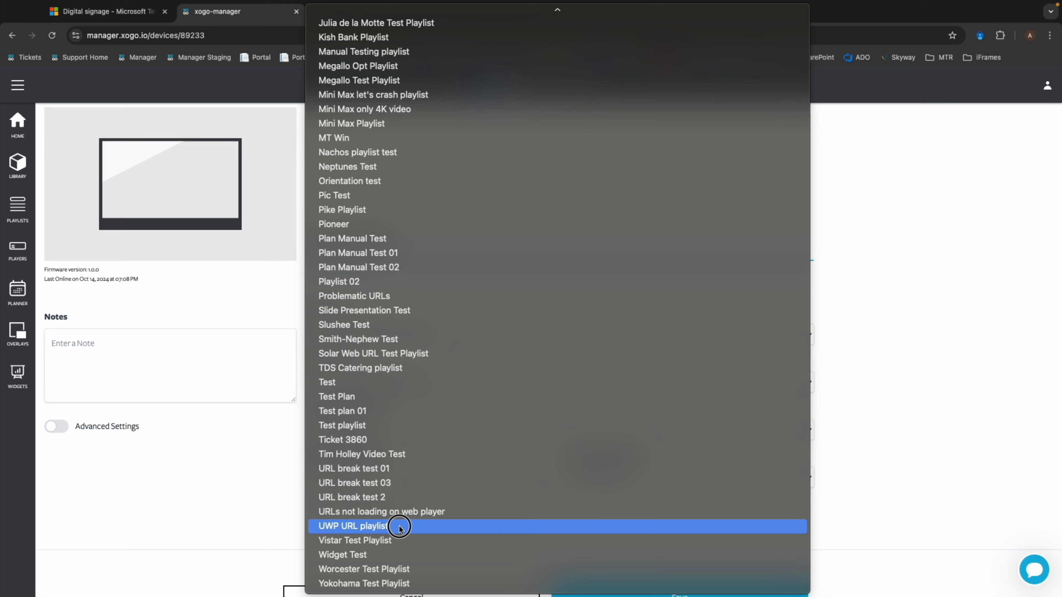
left_click(404, 525)
scroll(586, 521, "down", 2)
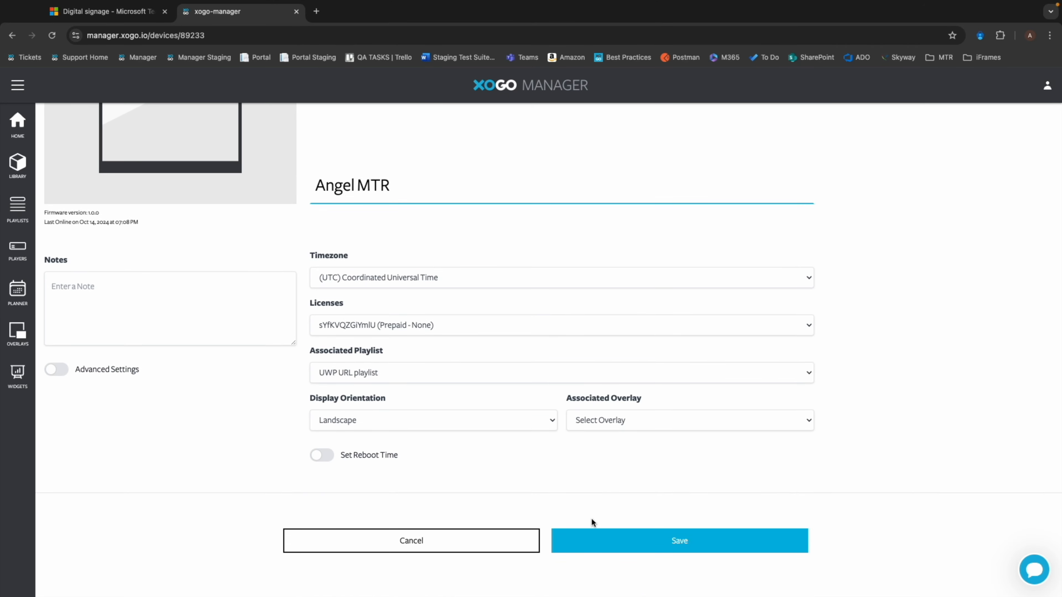
left_click(675, 544)
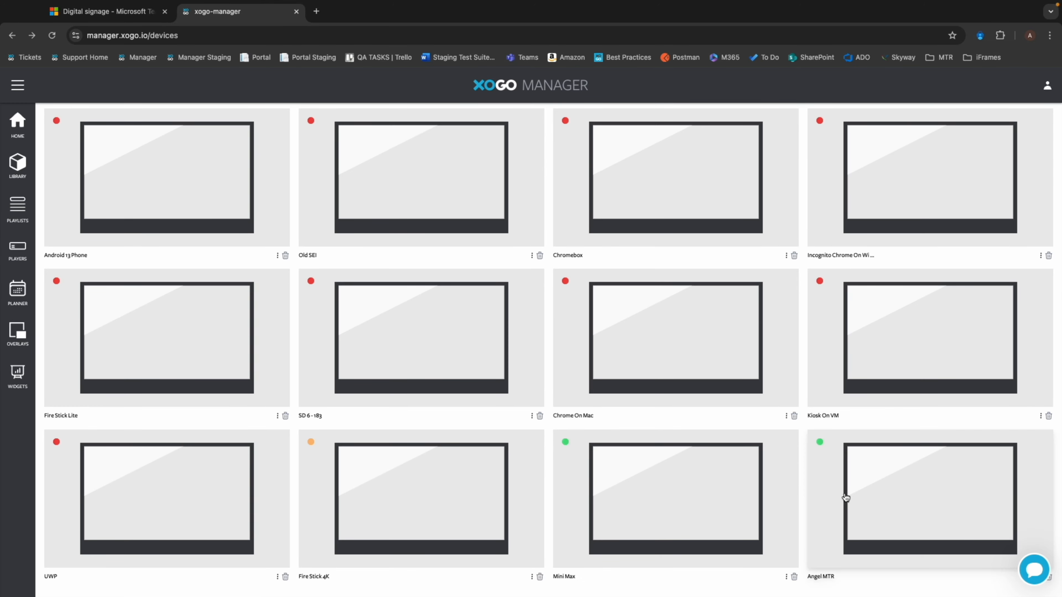
scroll(873, 482, "down", 1)
scroll(874, 484, "down", 1)
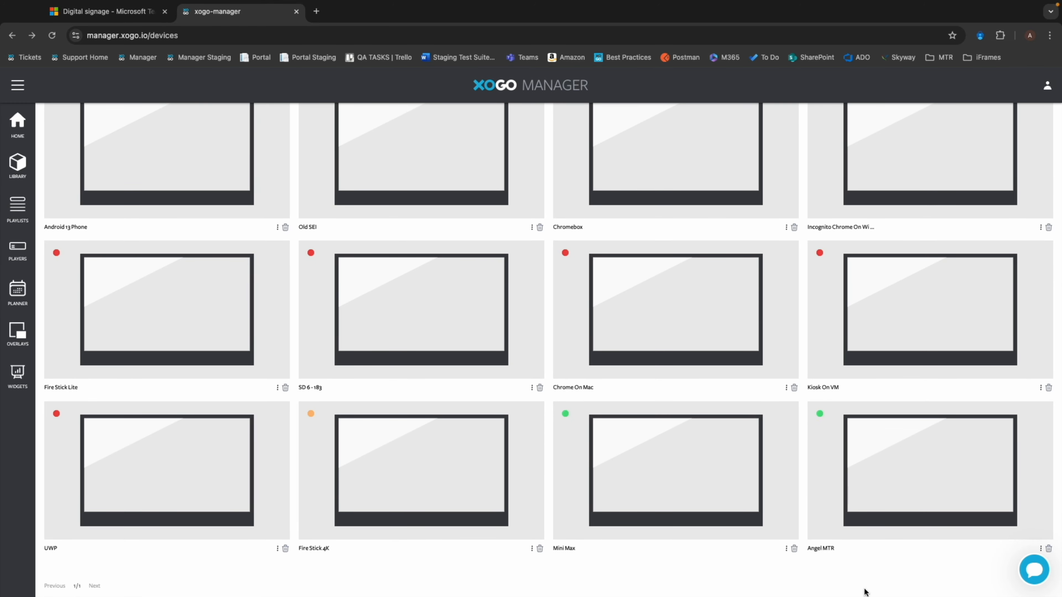